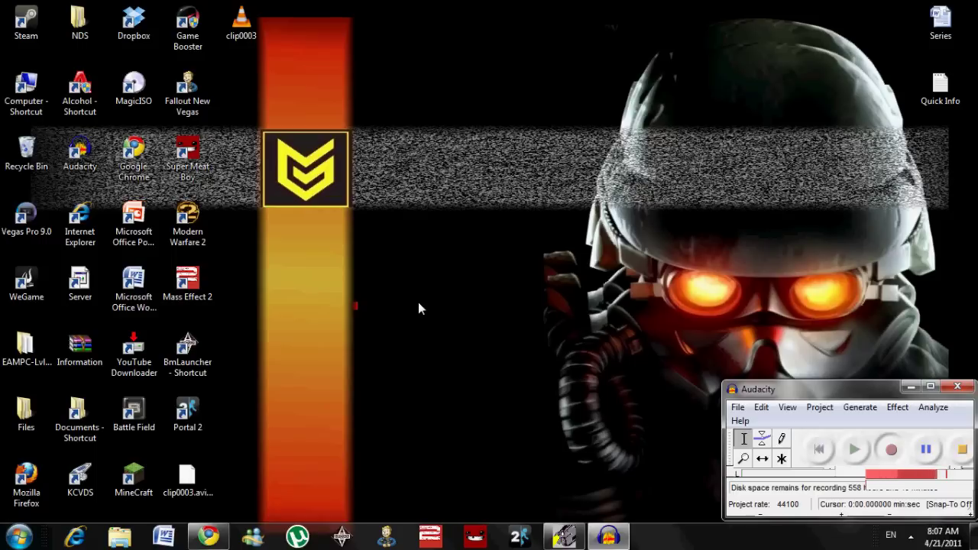
- Bring Chrome forward, showing the Portal 2 Bugs & Issues Thread on the Steam forums
click(208, 537)
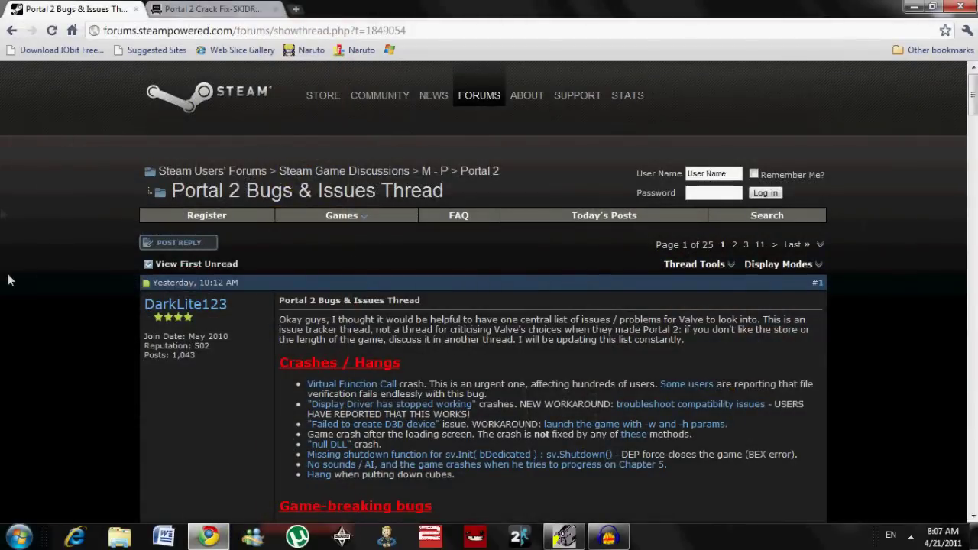
- Scroll the Bugs thread and open the 'Display Driver has stopped working' crash thread in a new tab
scroll(737, 366, down, 3)
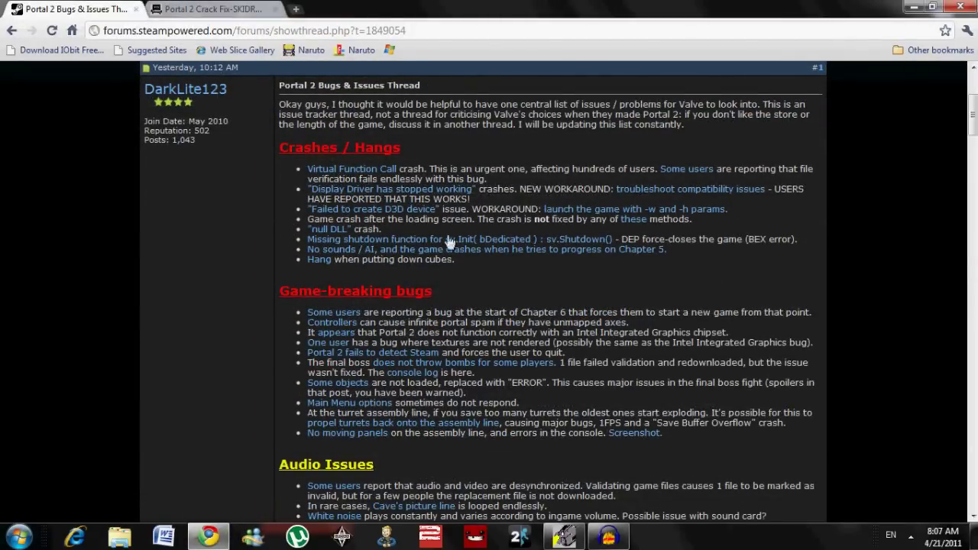
scroll(266, 286, down, 3)
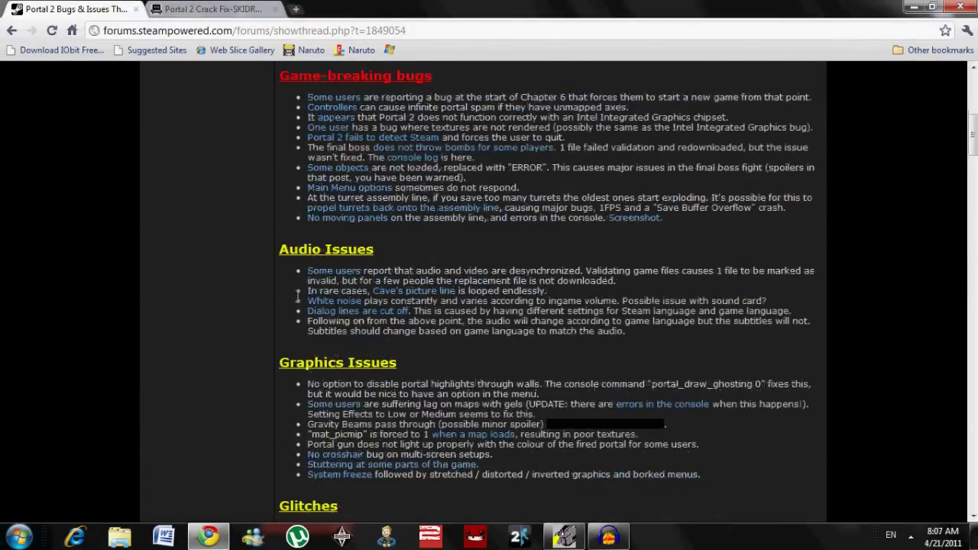
scroll(265, 286, down, 3)
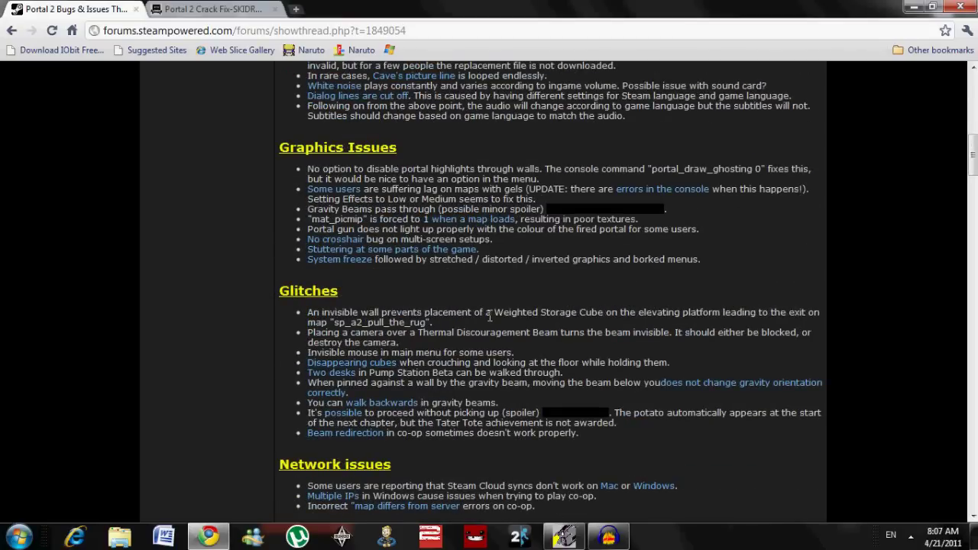
scroll(489, 315, up, 10)
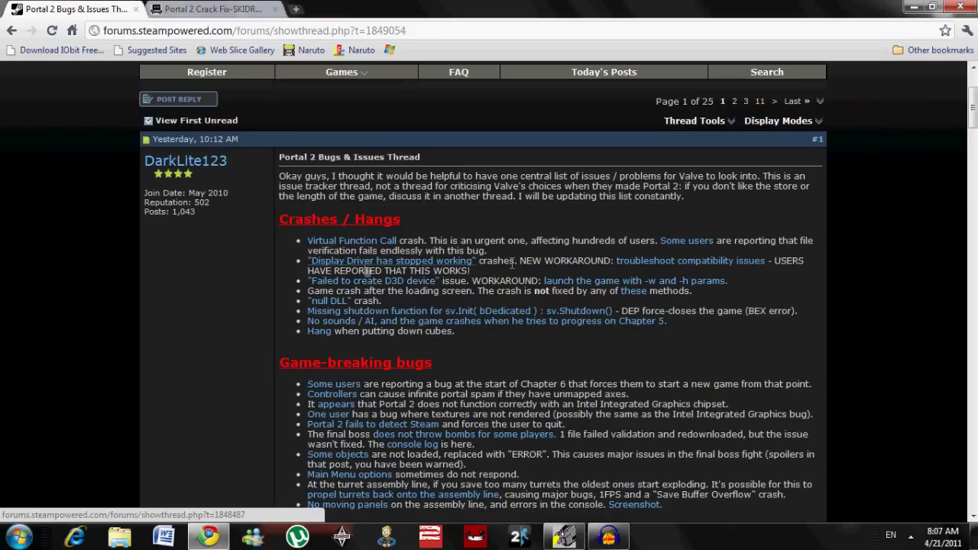
drag(510, 261, 326, 260)
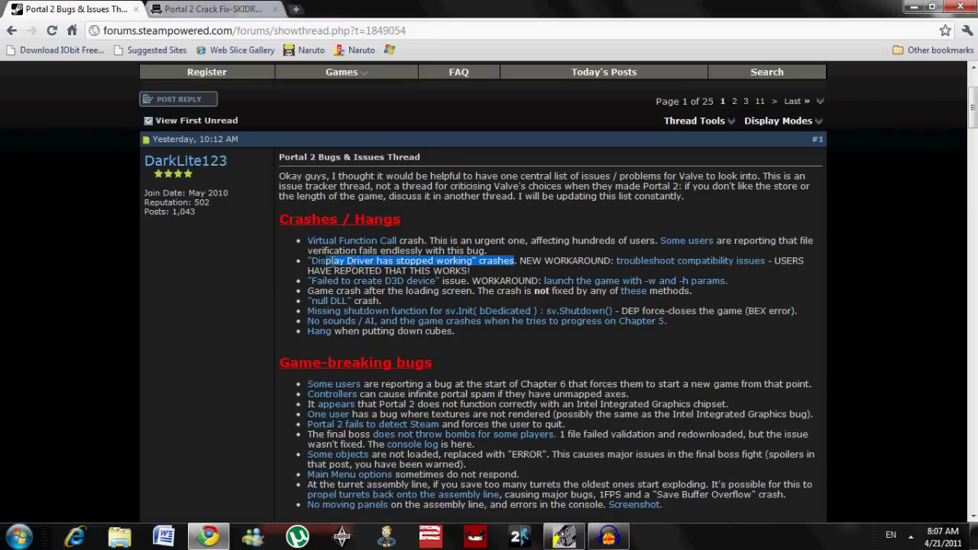
click(302, 265)
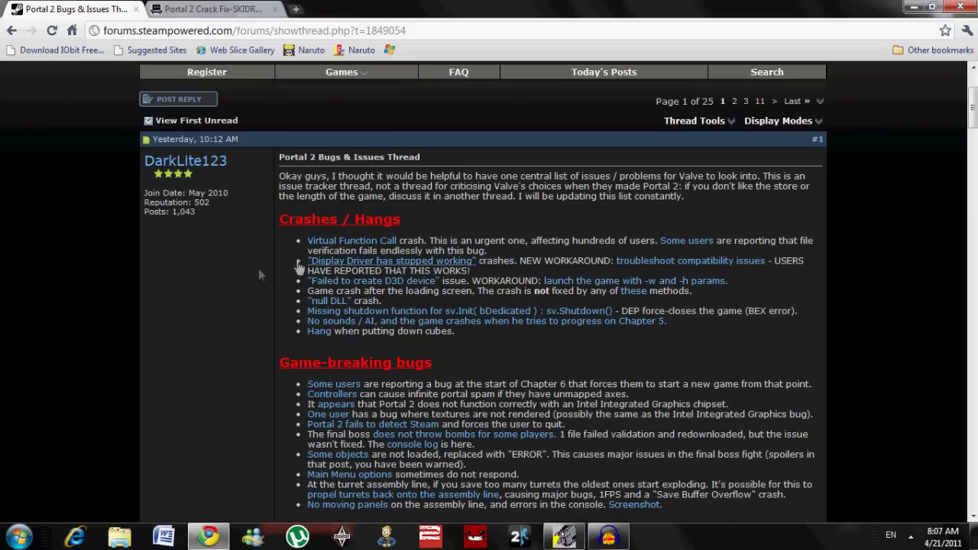
click(392, 264)
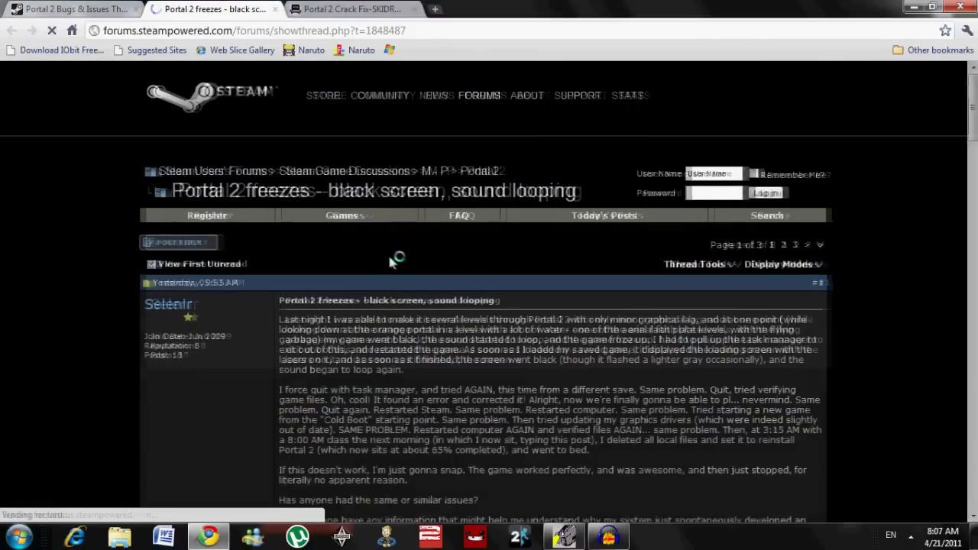
- Skim the freezes thread, go back to the Bugs thread, and open the troubleshoot compatibility issues post
scroll(389, 261, down, 2)
scroll(439, 241, down, 2)
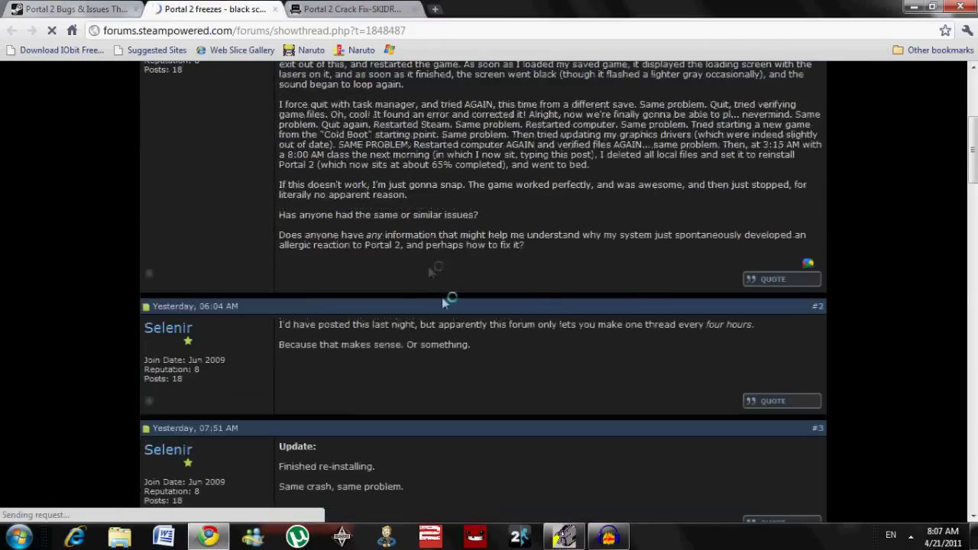
scroll(432, 405, up, 4)
scroll(428, 411, down, 1)
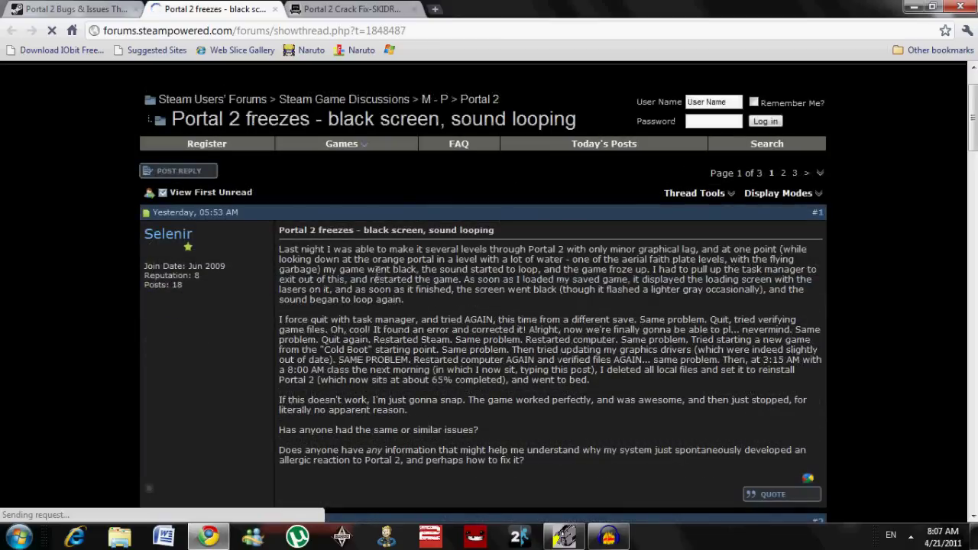
key(ctrl+shift+Tab)
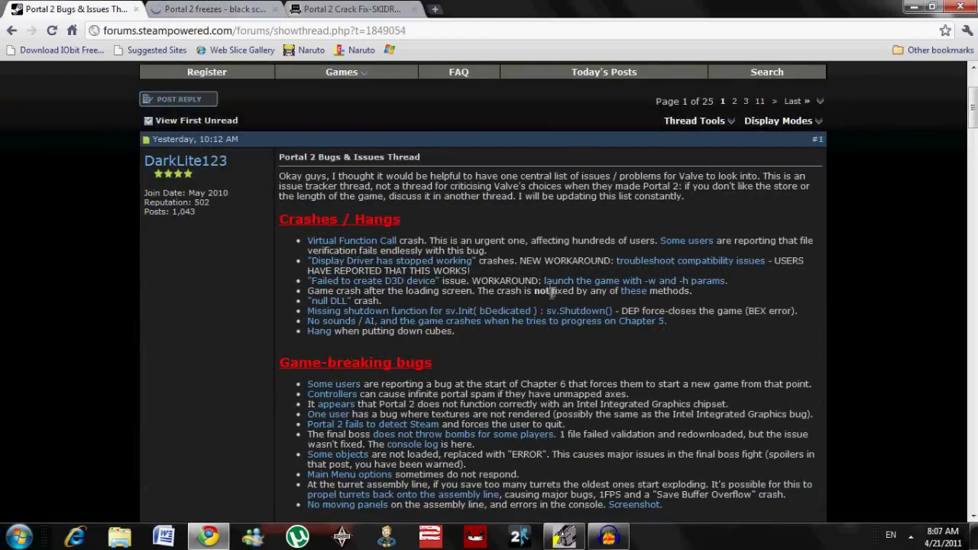
click(642, 262)
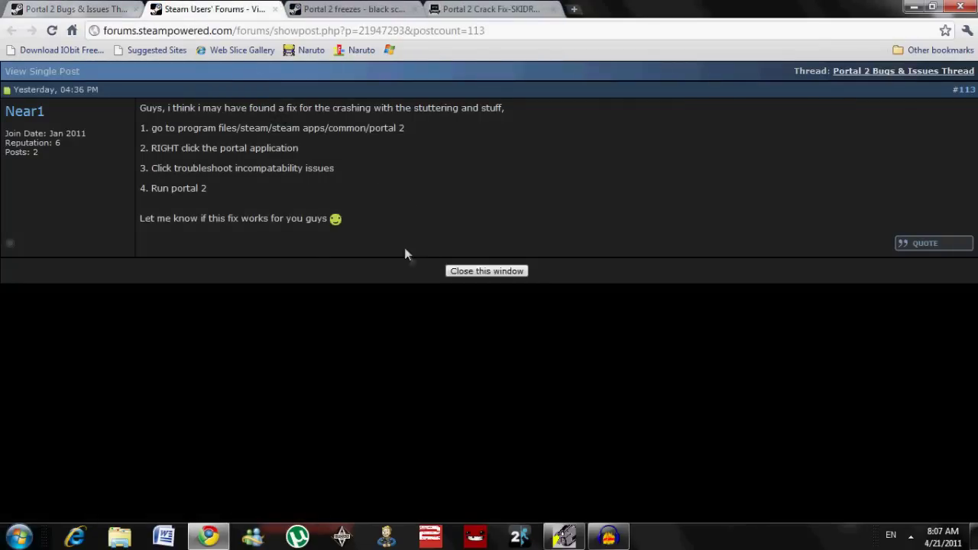
- Read the troubleshoot compatibility issues post, highlighting its crash-fix lines
drag(404, 248, 346, 171)
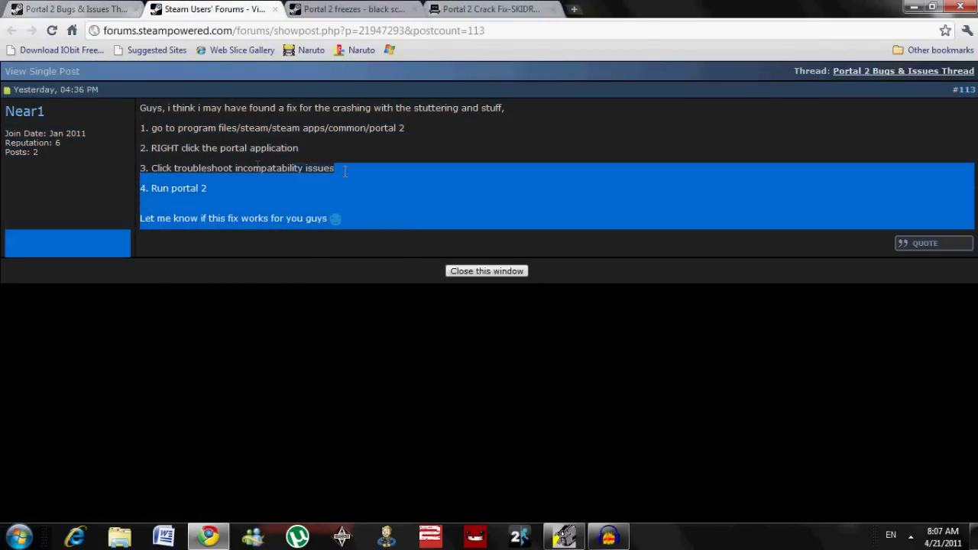
click(340, 154)
drag(260, 107, 370, 107)
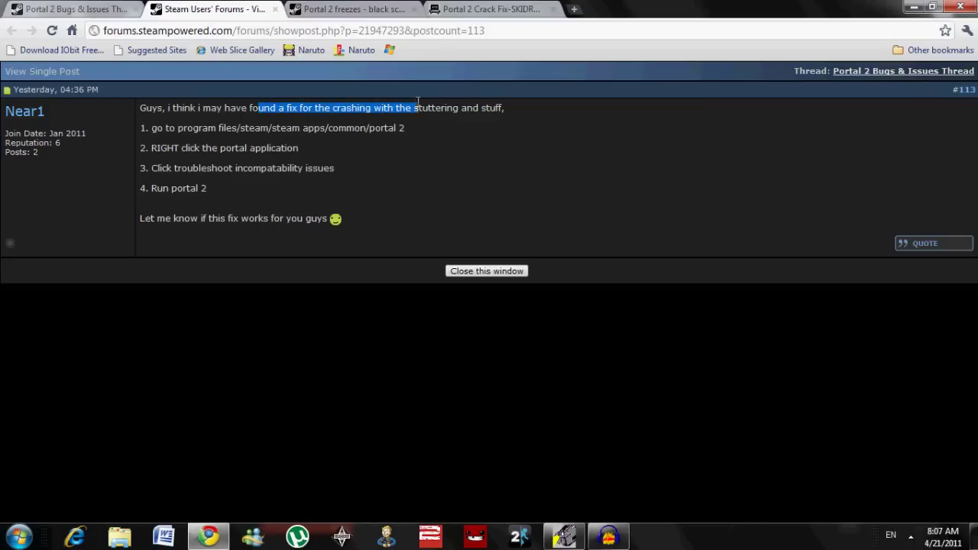
click(473, 227)
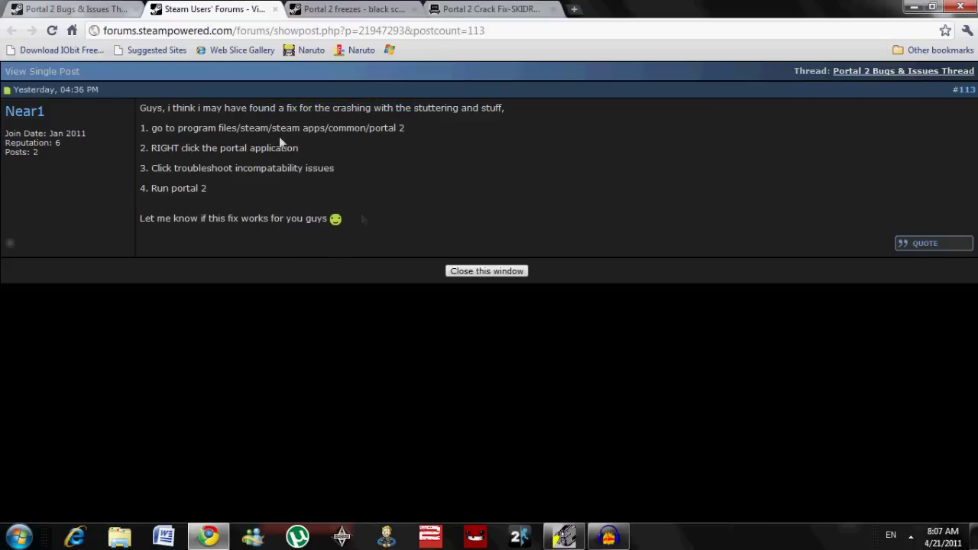
- Return to the Portal 2 Bugs & Issues thread and scroll through it
click(65, 9)
scroll(450, 302, down, 7)
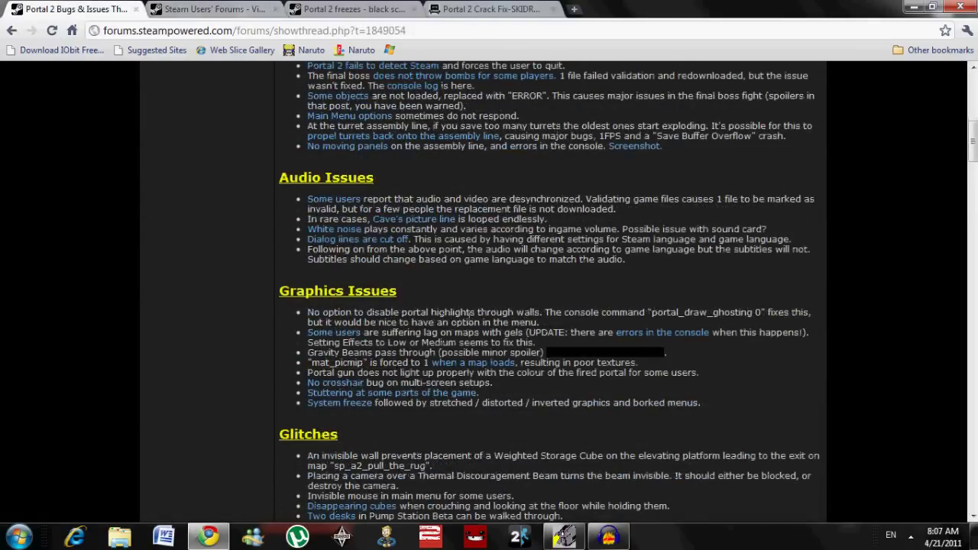
scroll(471, 311, down, 2)
mouse_move(649, 210)
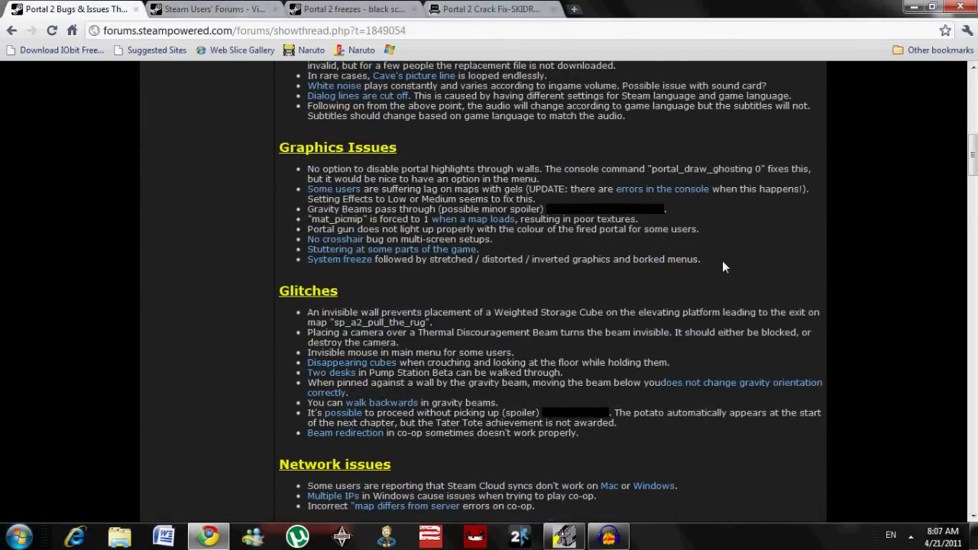
scroll(721, 261, up, 7)
scroll(663, 249, up, 2)
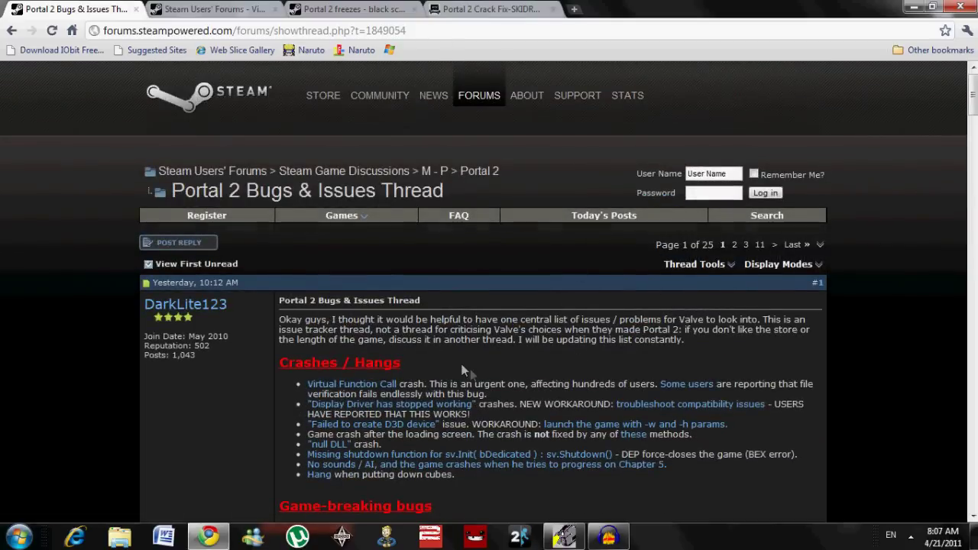
- Close the single-post and Portal 2 freezes tabs, ending on the Portal 2 Crack Fix-SKIDROW torrent page
click(229, 10)
click(276, 9)
click(229, 9)
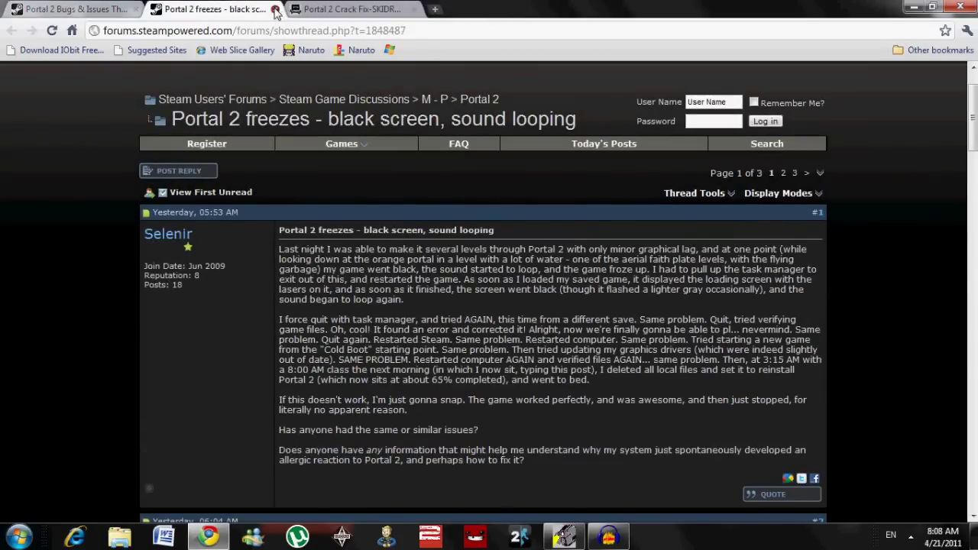
click(275, 9)
click(115, 9)
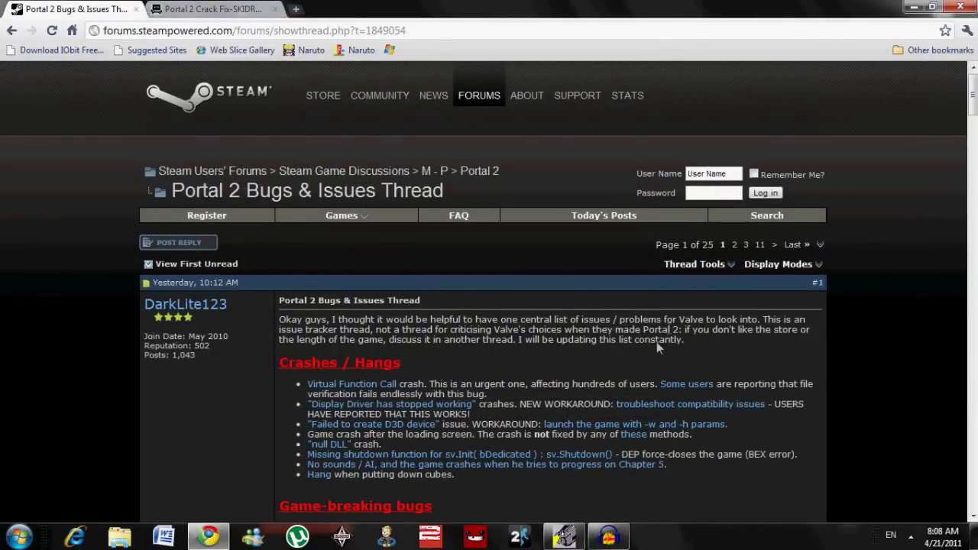
click(229, 9)
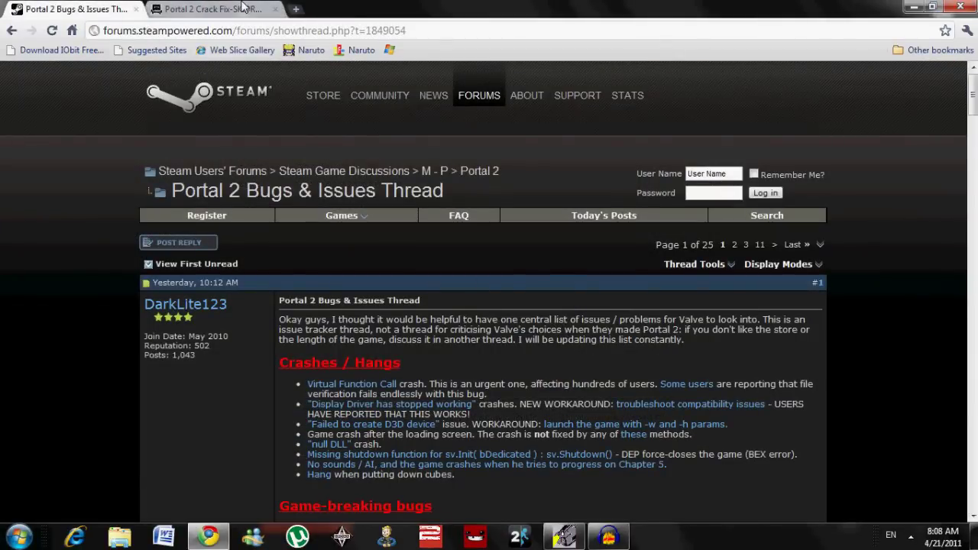
- Review the Portal 2 Crack Fix-SKIDROW torrent page, then bring up µTorrent and close it
scroll(741, 291, down, 1)
scroll(772, 290, up, 2)
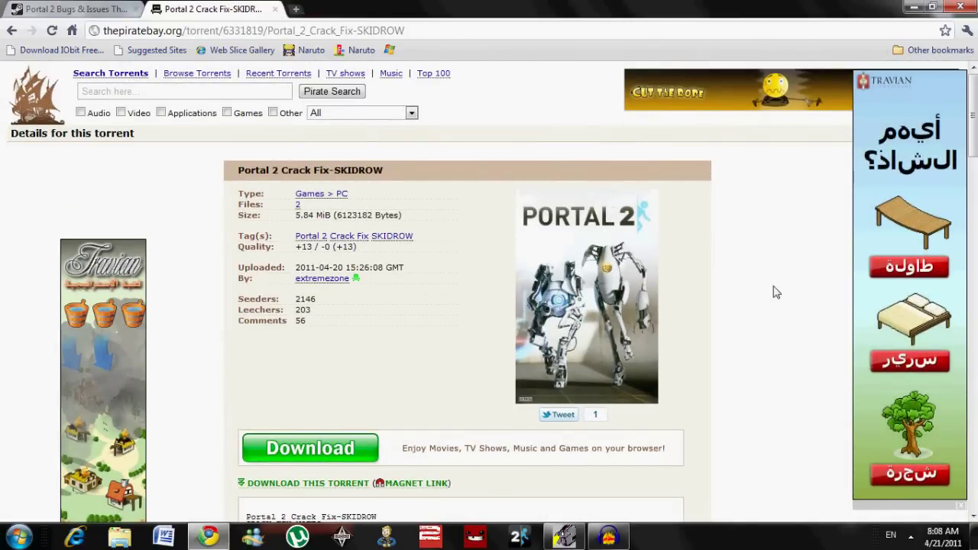
scroll(772, 292, down, 7)
scroll(761, 297, up, 5)
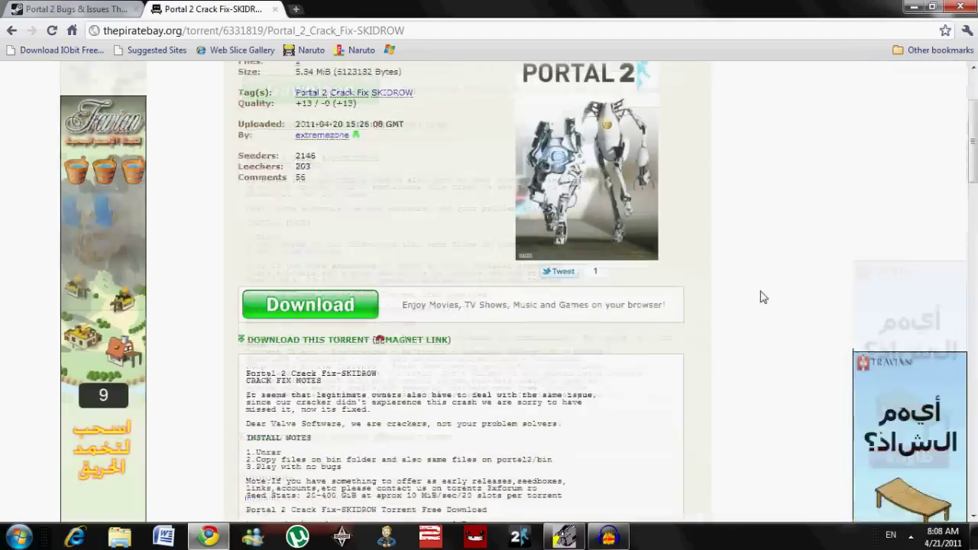
scroll(761, 297, up, 2)
drag(300, 170, 380, 167)
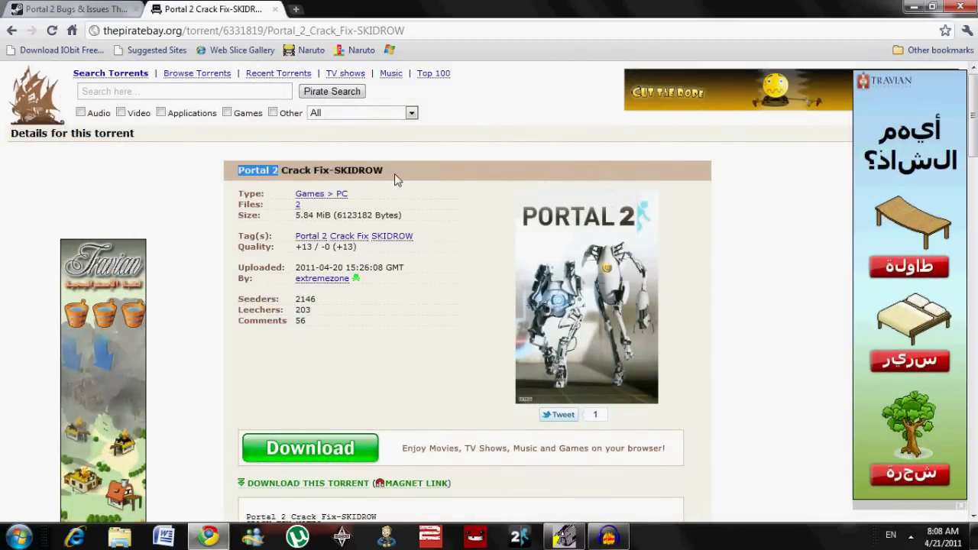
scroll(757, 264, down, 1)
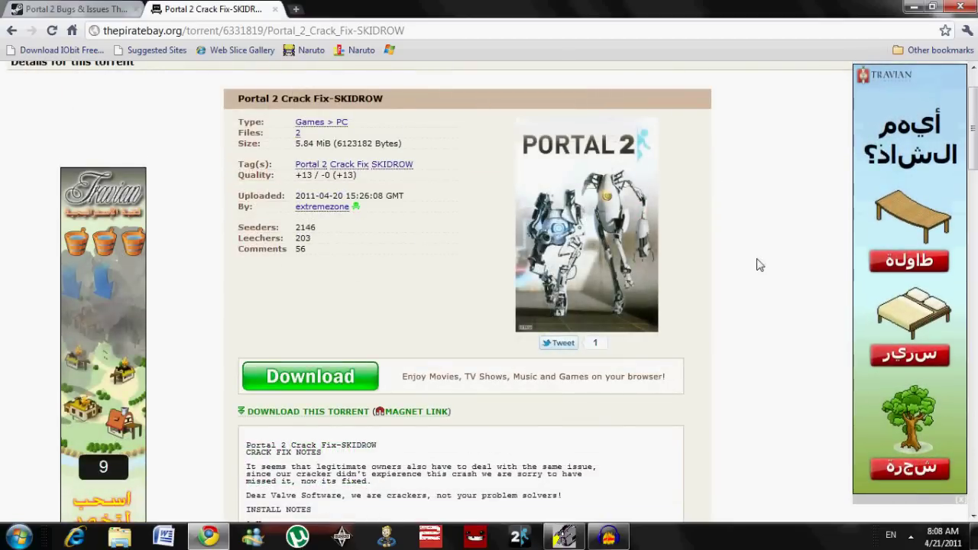
click(297, 535)
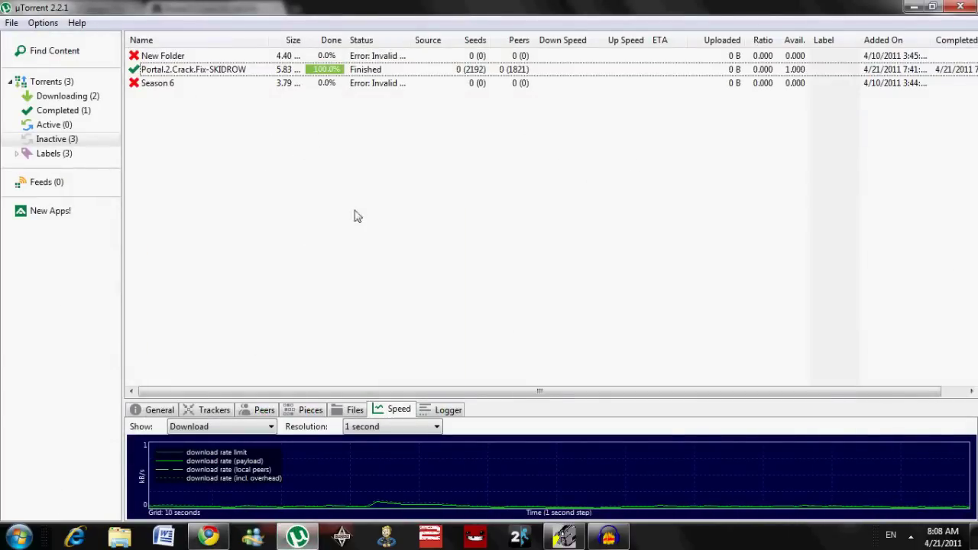
click(957, 7)
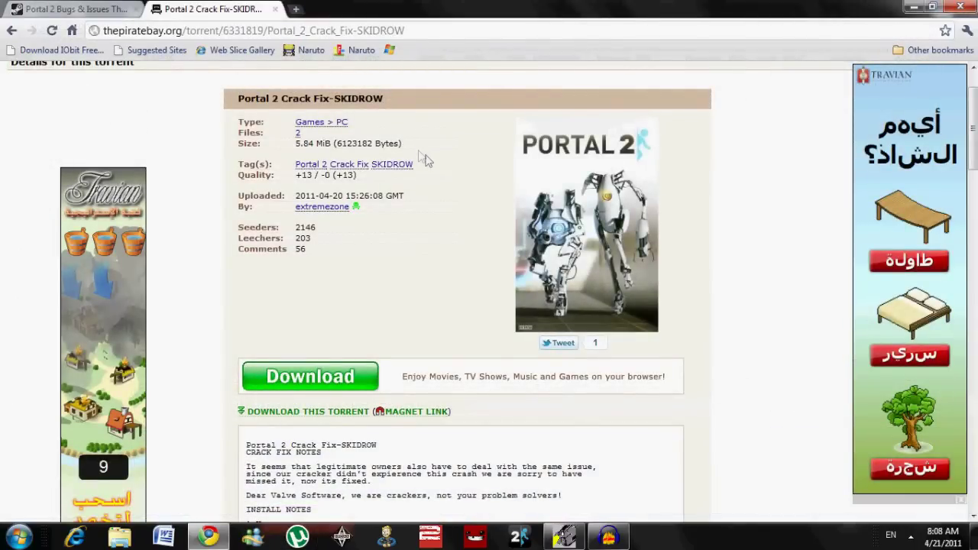
- Add the SKIDROW torrent to µTorrent, declining trackers, and open the finished download's containing folder
click(357, 412)
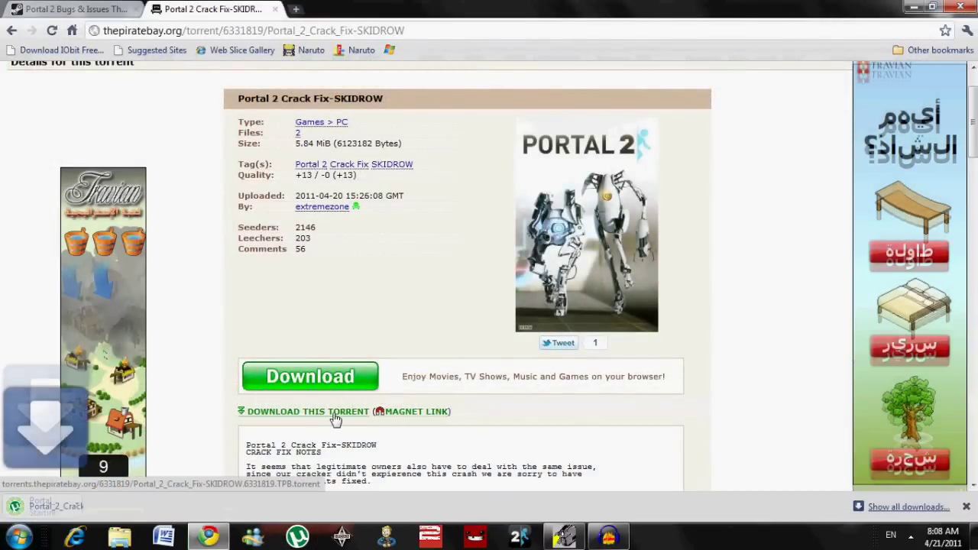
click(72, 505)
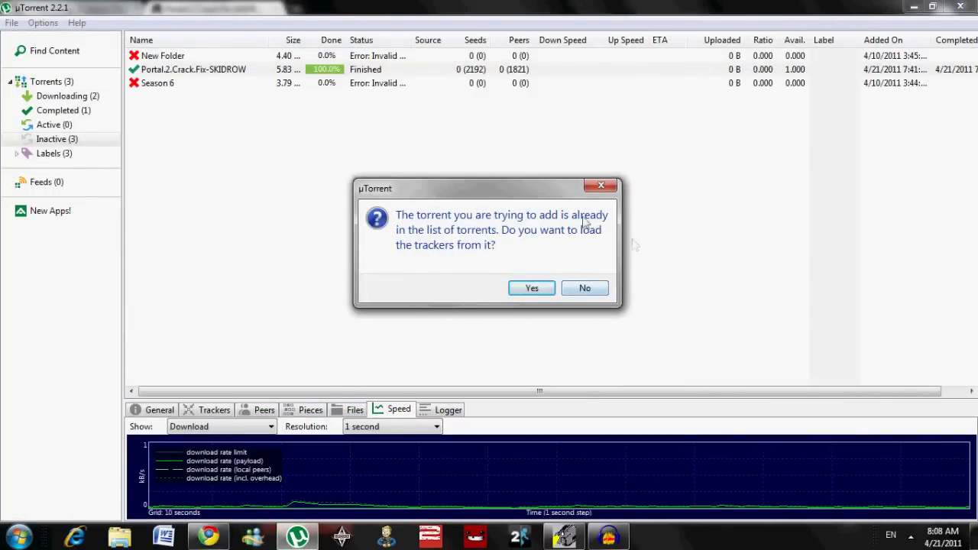
click(605, 295)
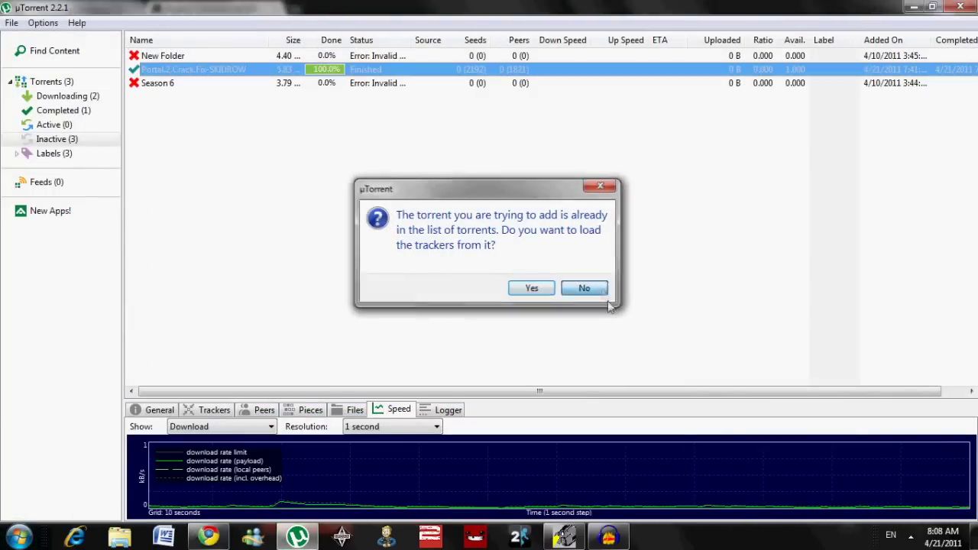
click(198, 70)
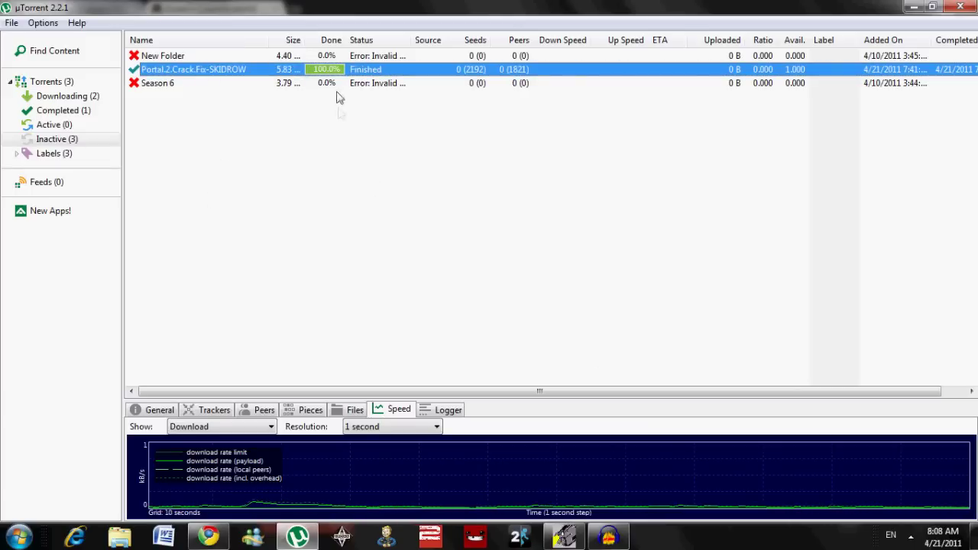
click(208, 537)
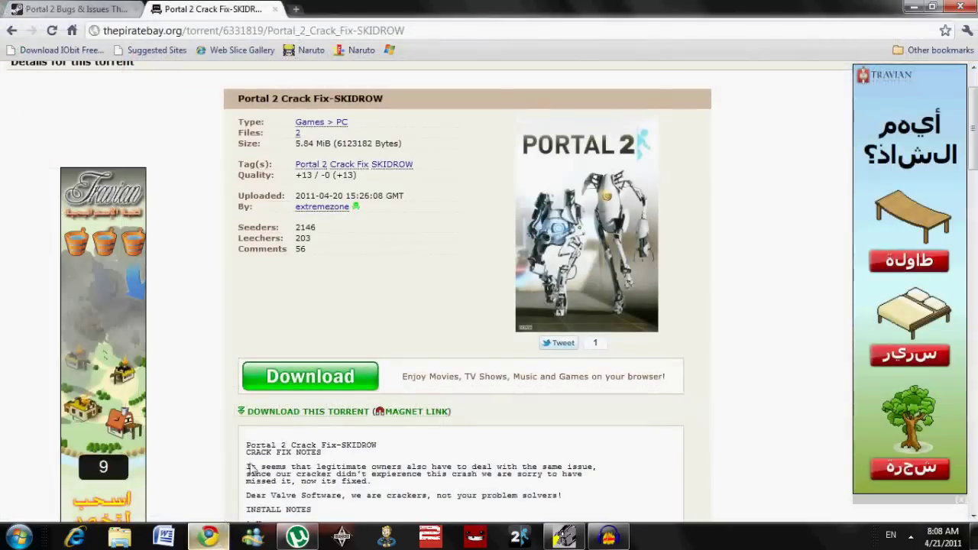
click(297, 537)
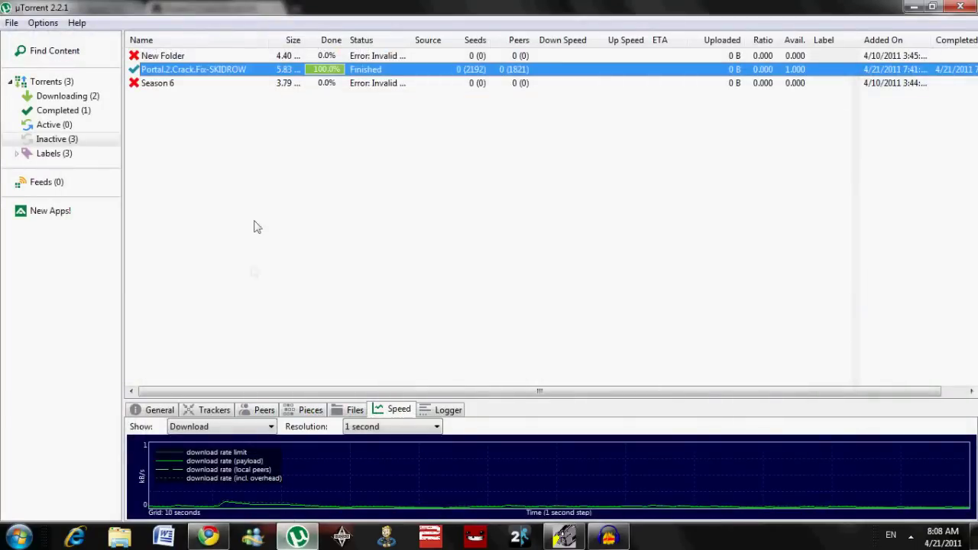
right_click(229, 71)
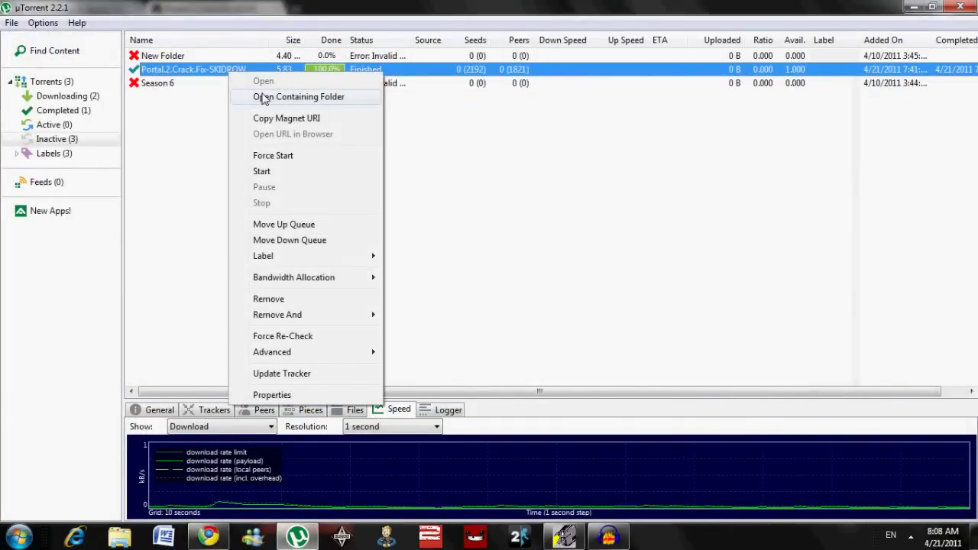
click(262, 98)
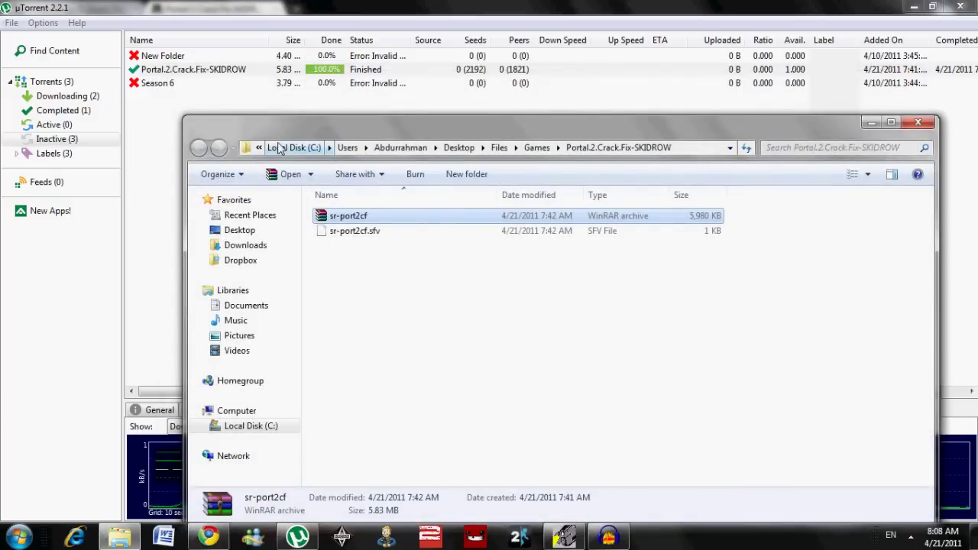
- Close µTorrent, minimize the browser, and extract the sr-port2cf archive into its own folder
drag(458, 127, 430, 94)
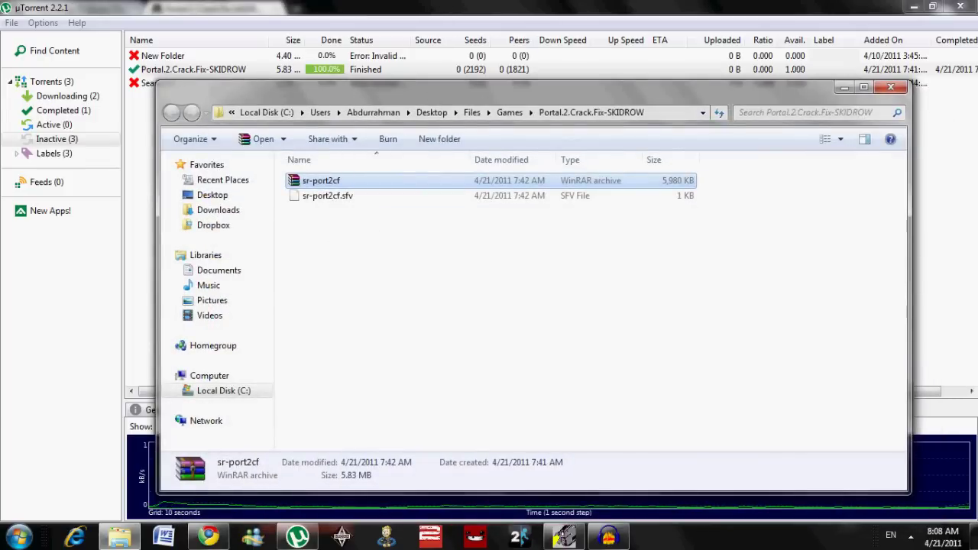
click(960, 6)
mouse_move(518, 97)
mouse_down()
mouse_move(530, 72)
mouse_move(530, 84)
mouse_up()
click(914, 6)
drag(623, 86, 585, 51)
click(588, 172)
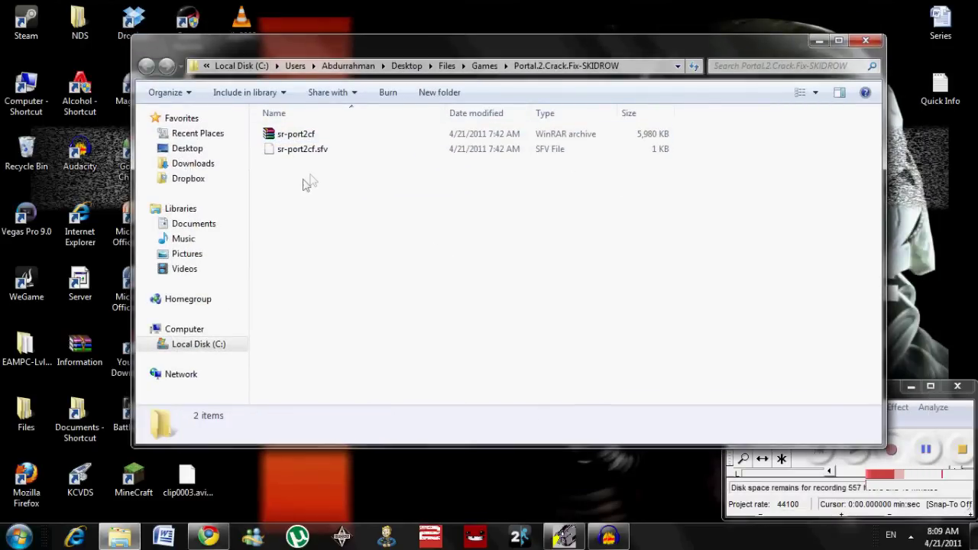
click(303, 138)
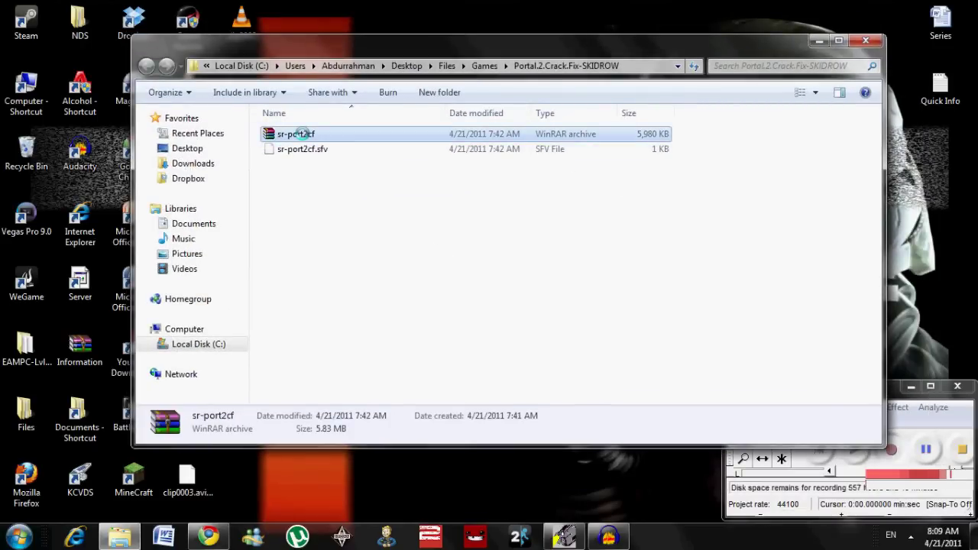
right_click(303, 136)
click(344, 187)
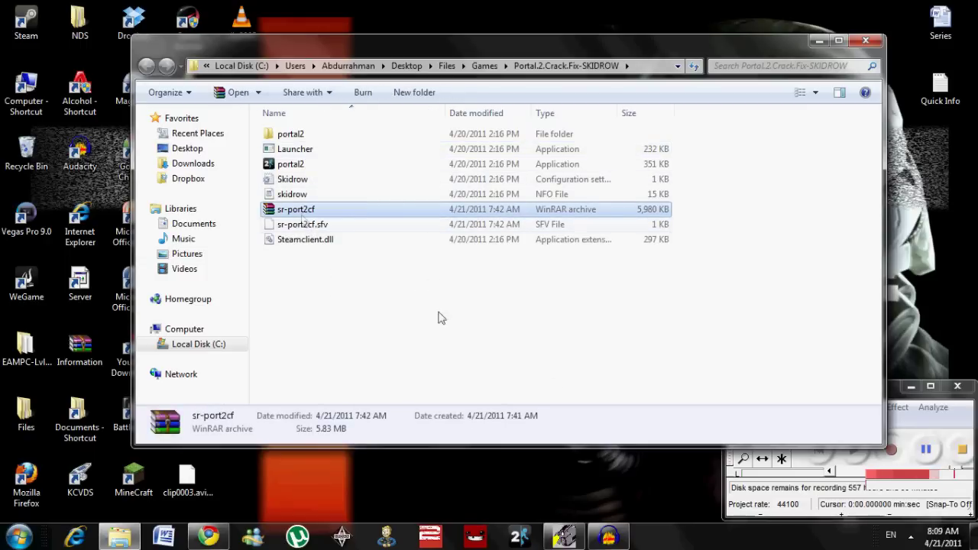
- Delete the sr-port2cf archive, the skidrow NFO and sr-port2cf.sfv, leaving five crack items
key(Delete)
key(Return)
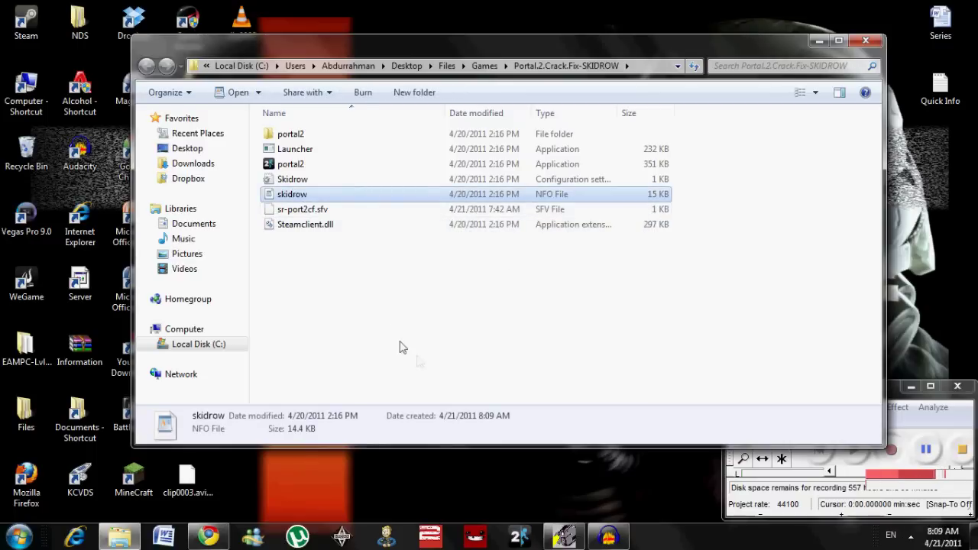
key(Delete)
key(Return)
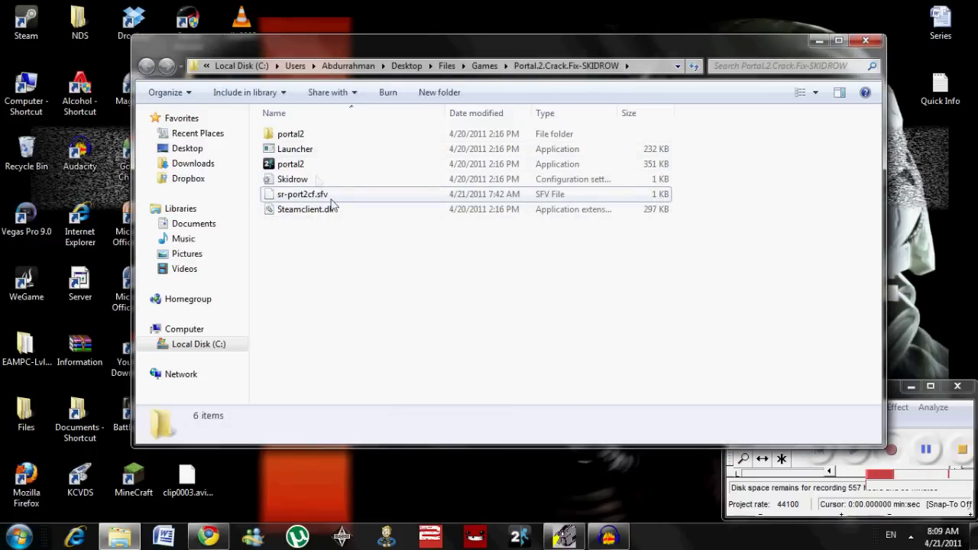
click(329, 197)
key(Delete)
key(Return)
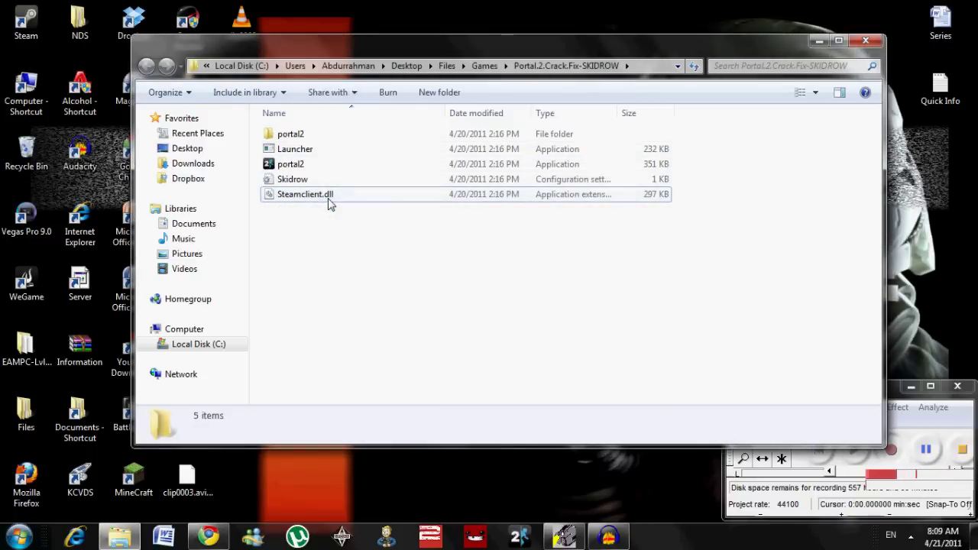
key(ctrl+a)
click(370, 271)
- Open a new Explorer window at C:\Program Files (x86)\VALVe from Computer
key(super)
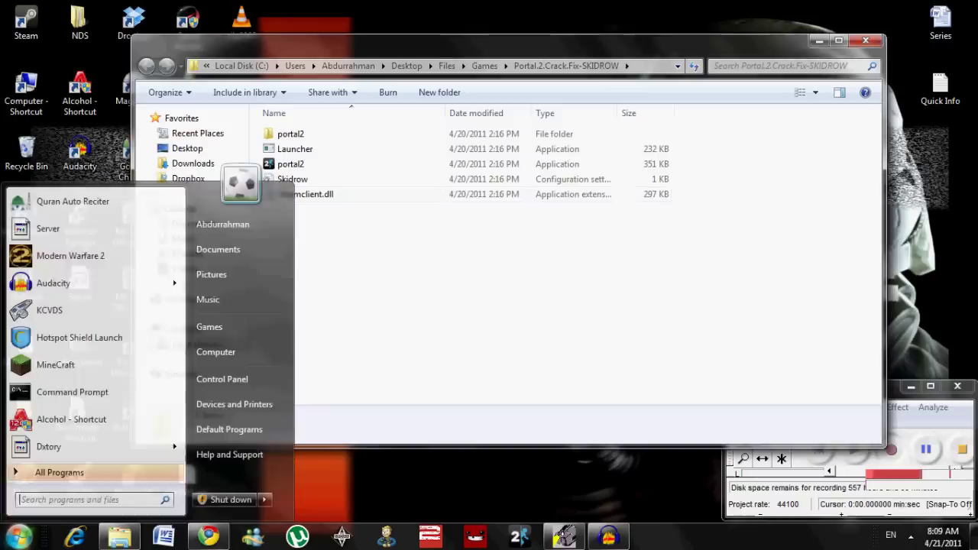
click(217, 352)
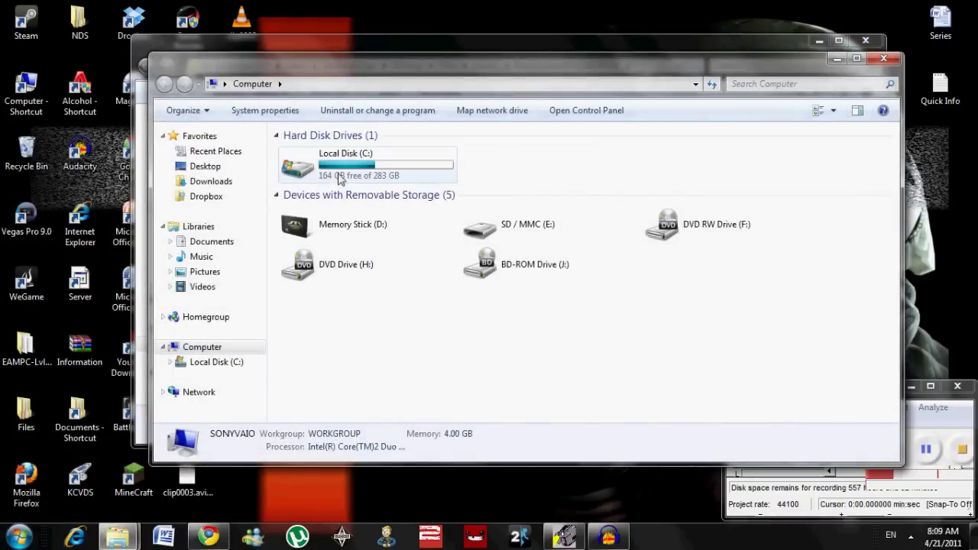
double_click(342, 177)
scroll(367, 284, down, 4)
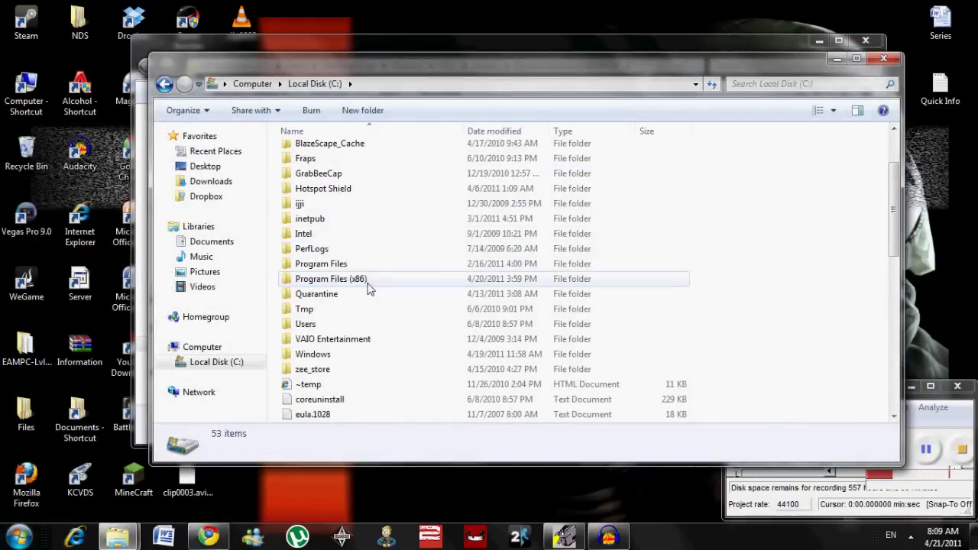
double_click(331, 234)
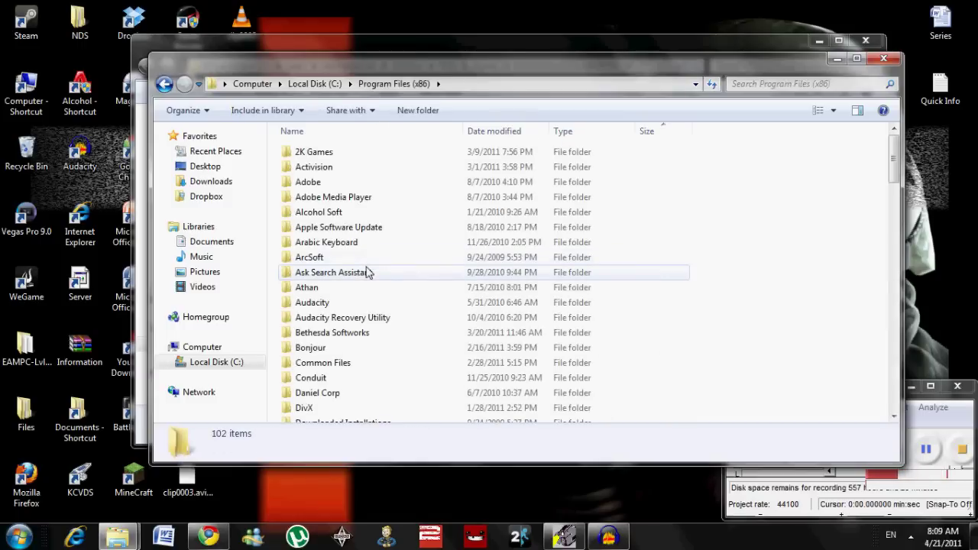
key(v)
double_click(320, 189)
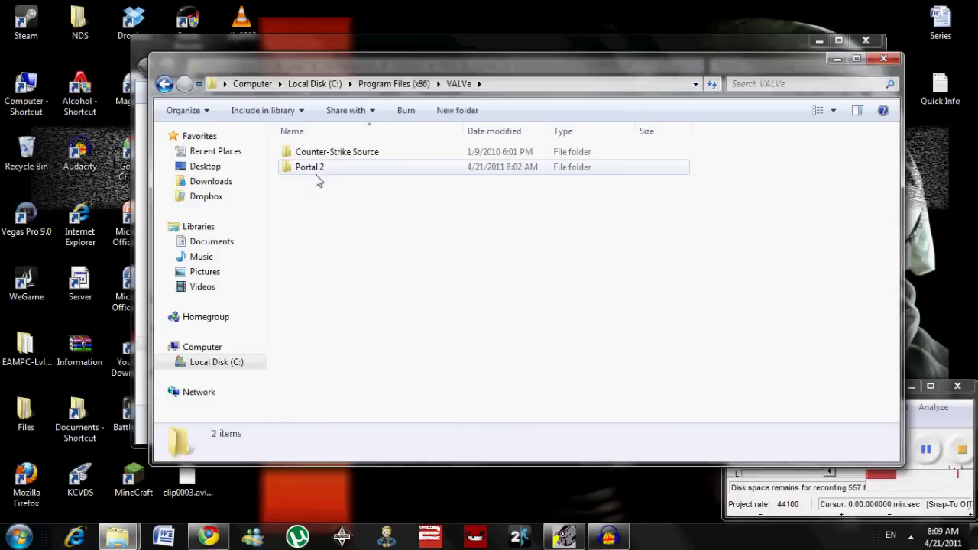
- Open the Portal 2 install folder and select the four crack files in the SKIDROW folder
drag(355, 64, 388, 81)
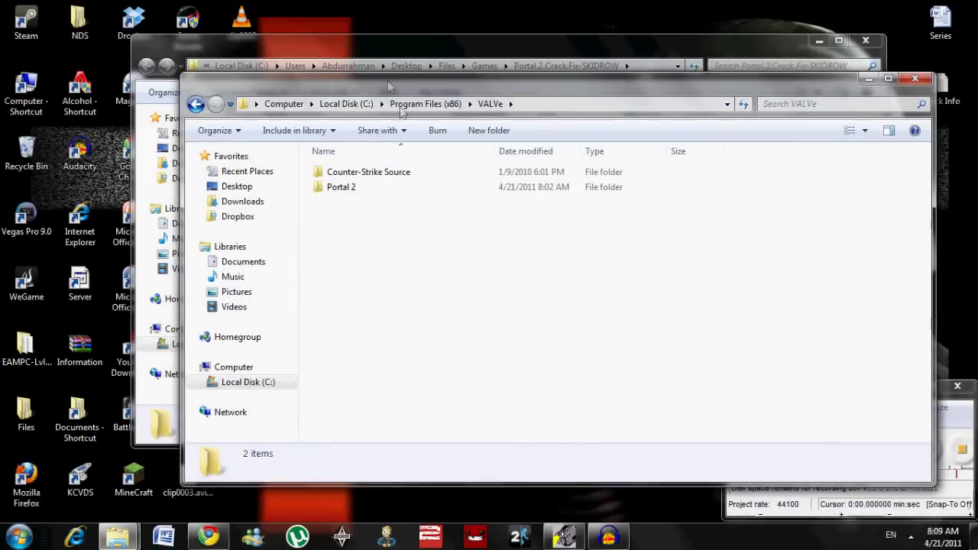
double_click(342, 187)
drag(510, 84, 691, 108)
drag(304, 196, 331, 149)
- Paste Launcher, portal2, Skidrow and Steamclient.dll into Portal 2, replacing all conflicts with admin approval
click(911, 298)
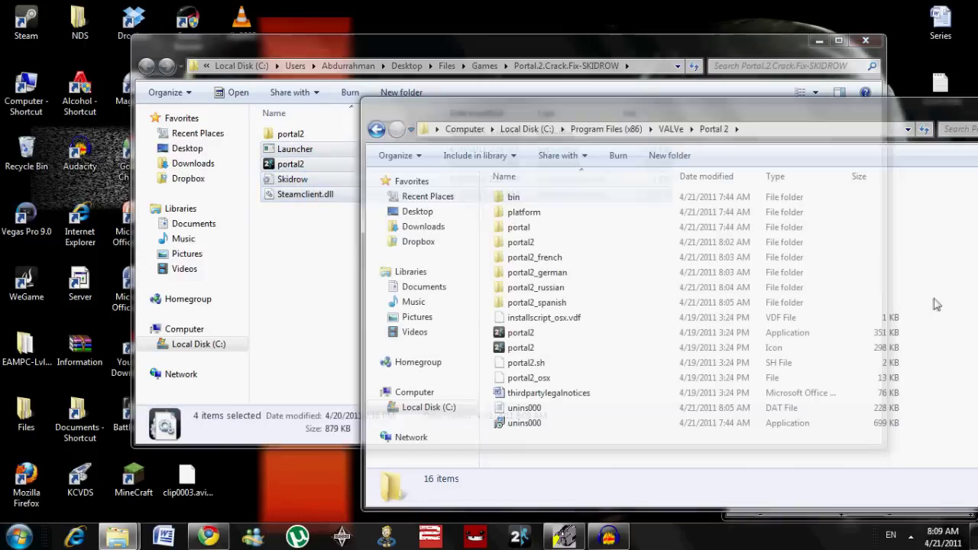
drag(790, 109, 511, 23)
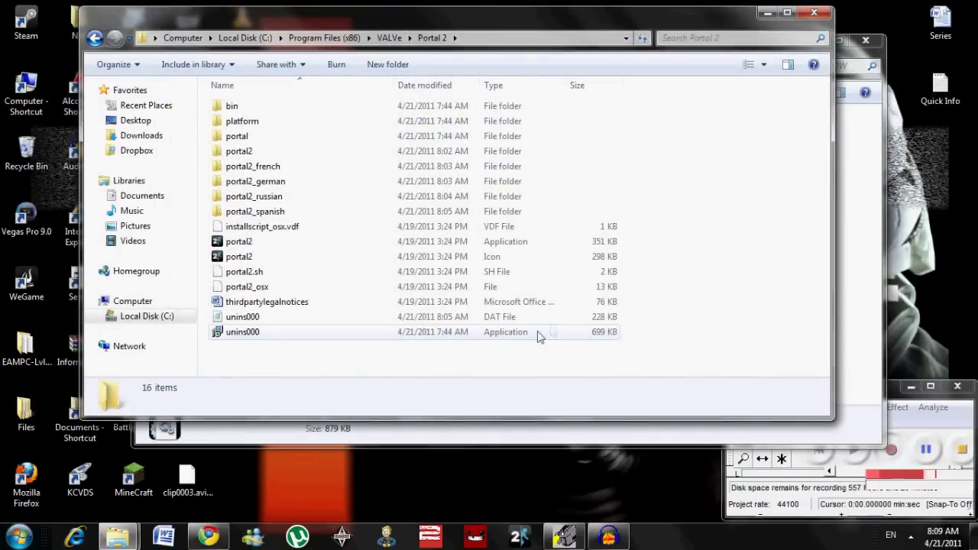
key(ctrl+v)
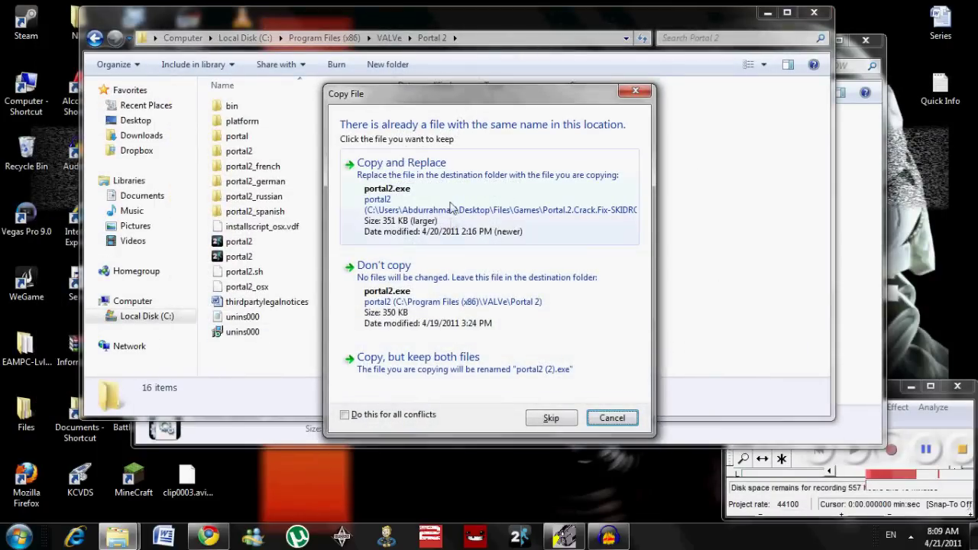
click(344, 414)
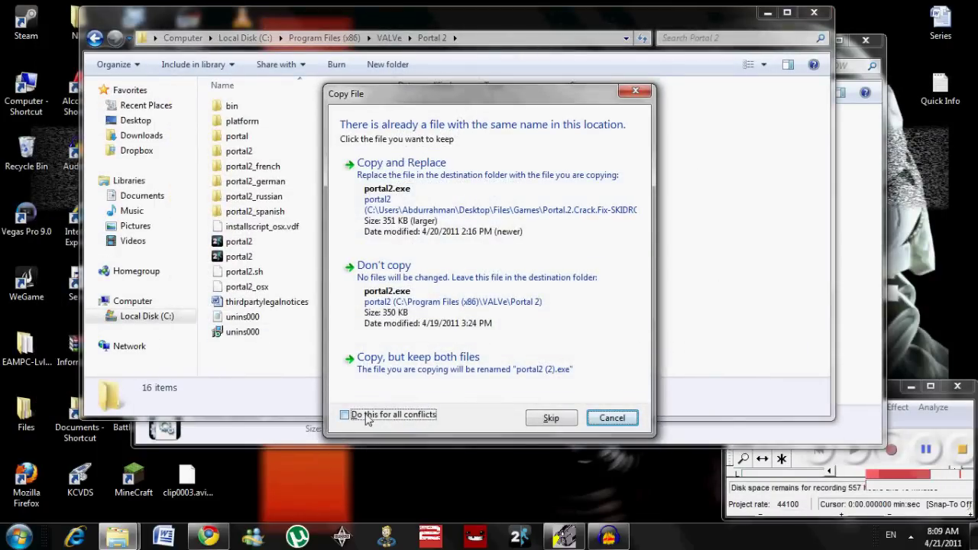
click(445, 200)
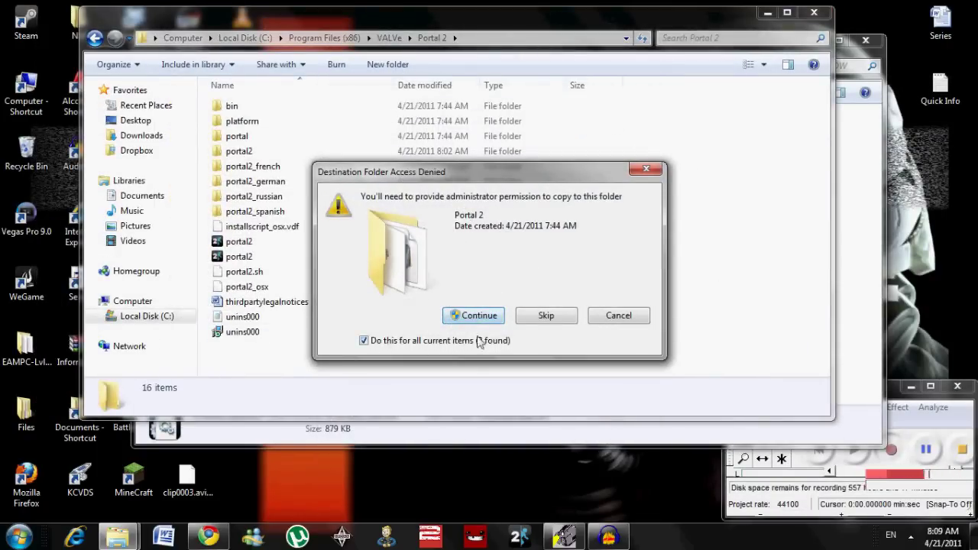
click(470, 315)
key(ctrl+v)
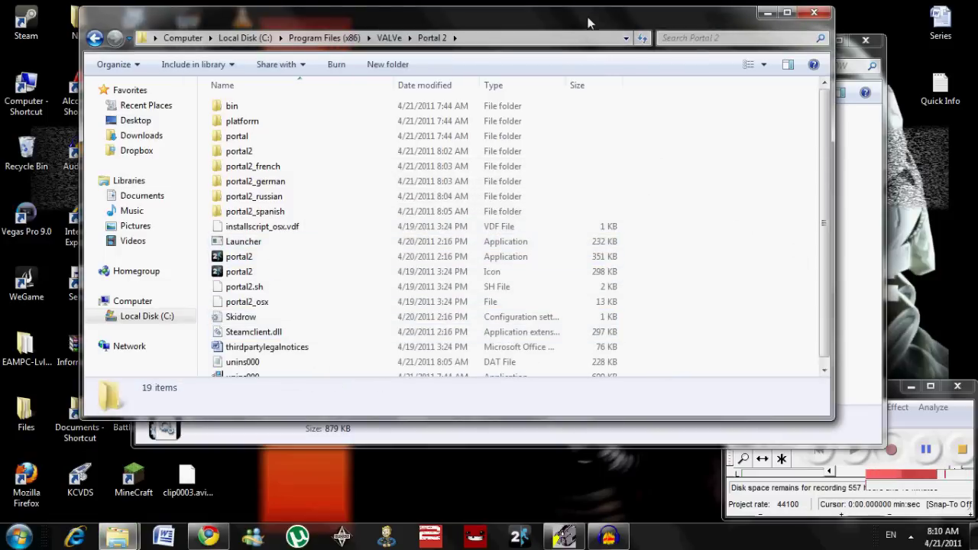
drag(589, 18, 898, 95)
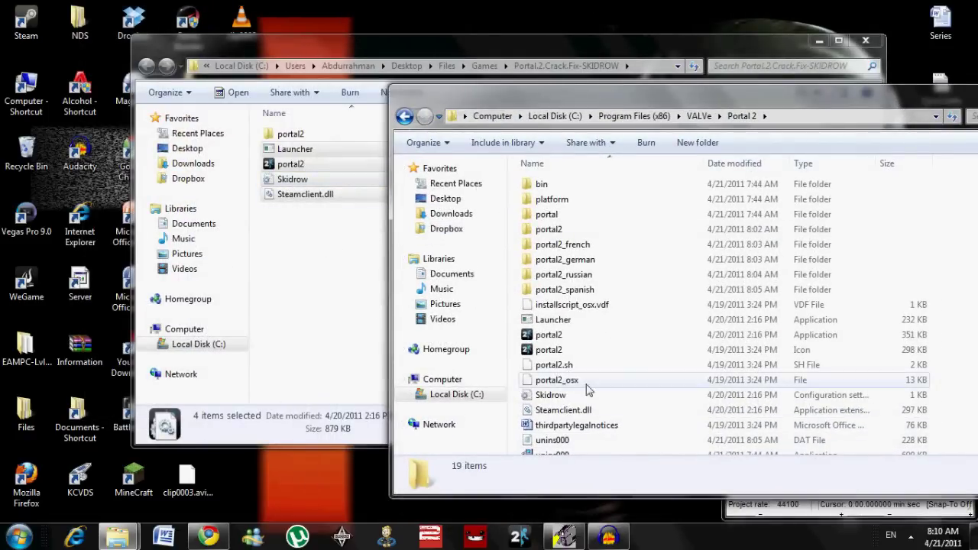
- Open the crack's portal2\bin folder and select client.dll and server.dll
click(332, 266)
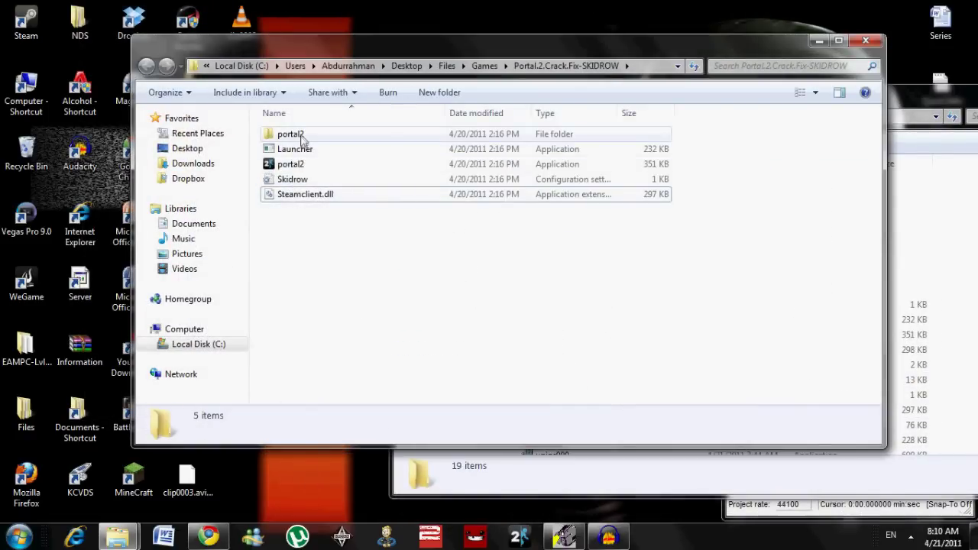
double_click(291, 134)
double_click(290, 142)
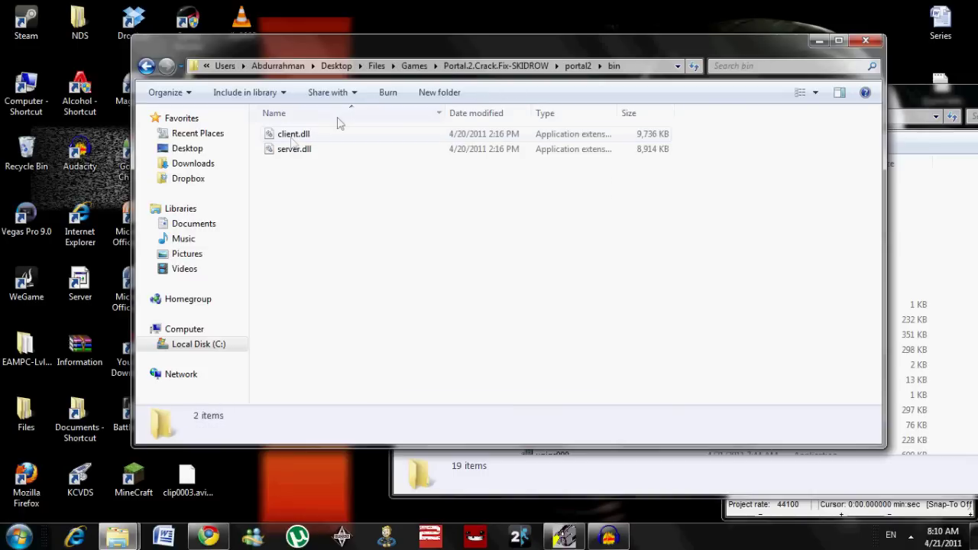
drag(430, 54, 305, 69)
drag(205, 197, 219, 166)
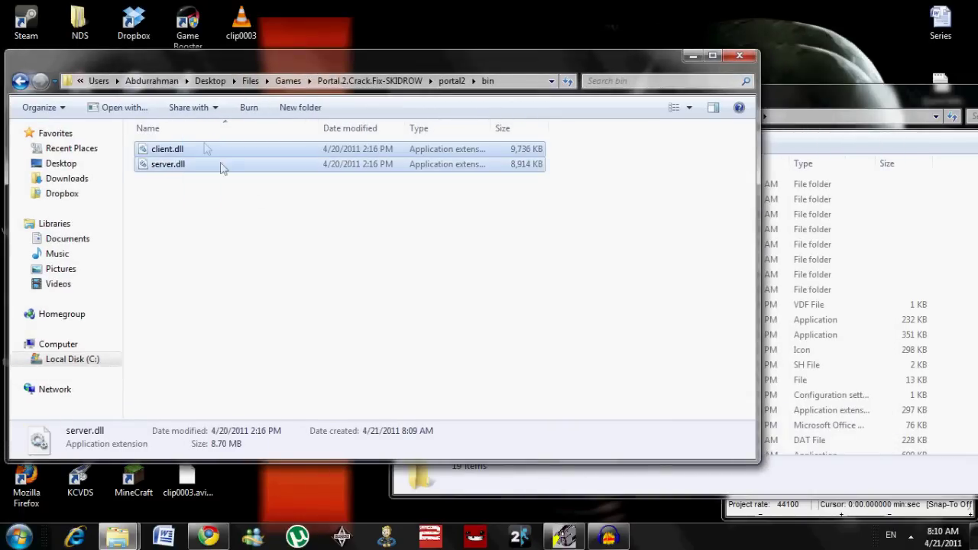
- Paste both dlls into Portal 2\bin, approving the administrator prompt
click(909, 119)
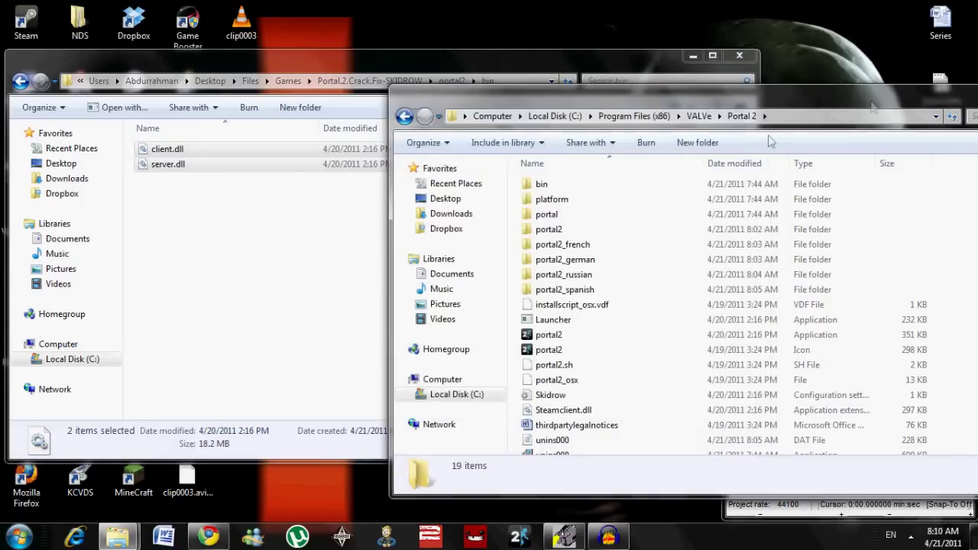
double_click(541, 185)
drag(611, 91, 397, 83)
key(ctrl+v)
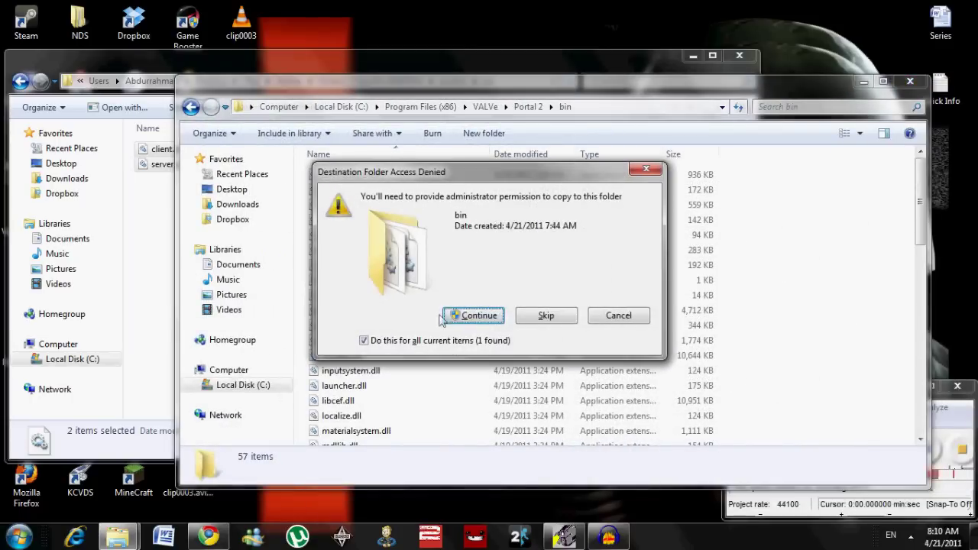
click(466, 316)
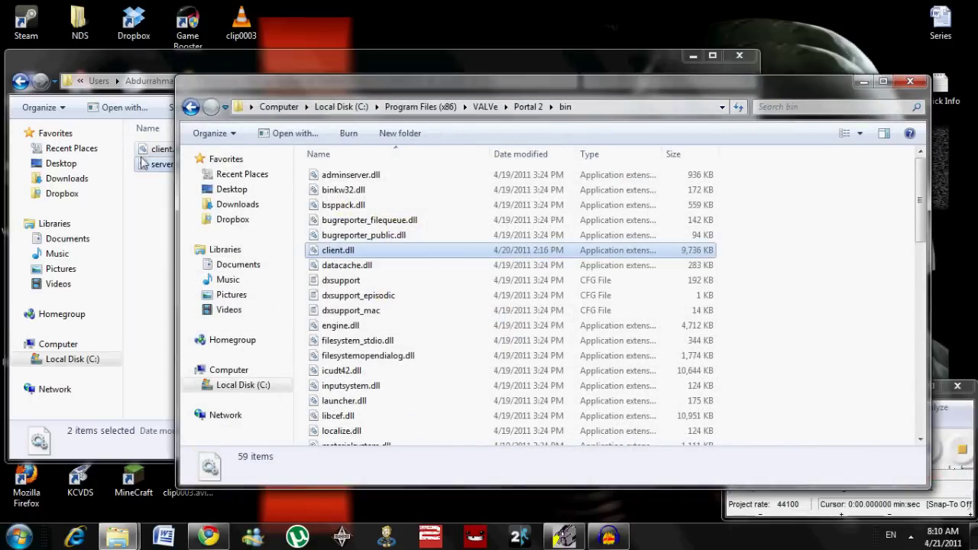
drag(395, 79, 614, 95)
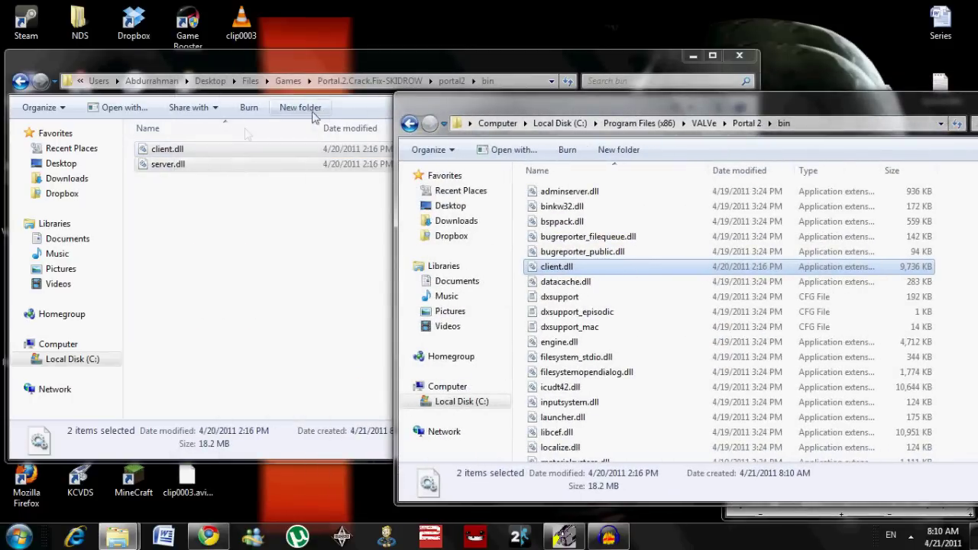
- Re-navigate both bin folders to verify the 9,736 KB client.dll, ending back in Portal 2
click(450, 81)
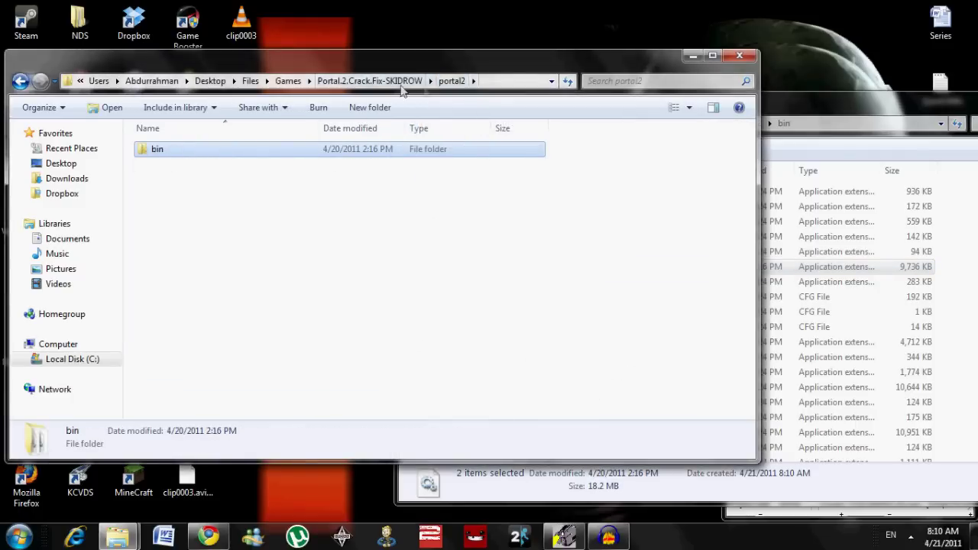
key(alt+Up)
double_click(164, 151)
double_click(174, 159)
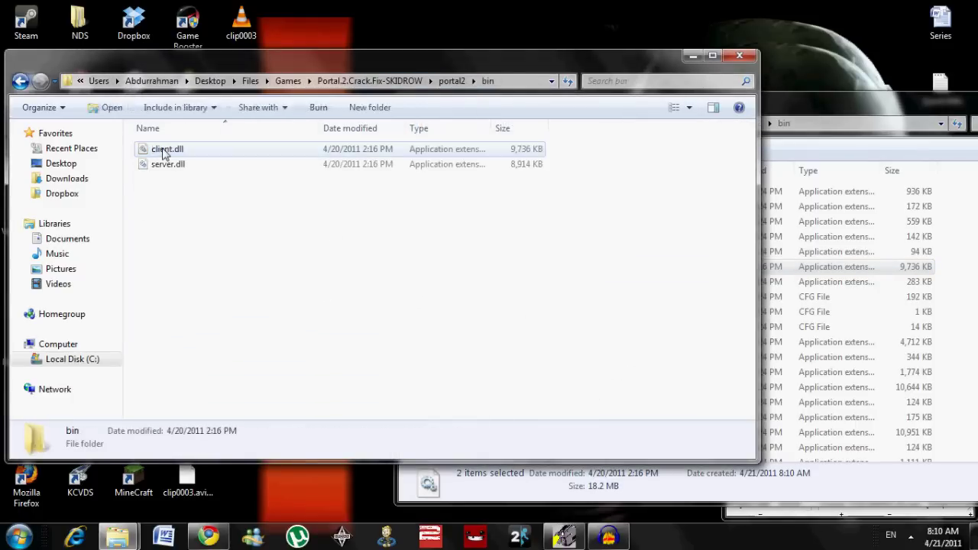
click(790, 108)
click(703, 123)
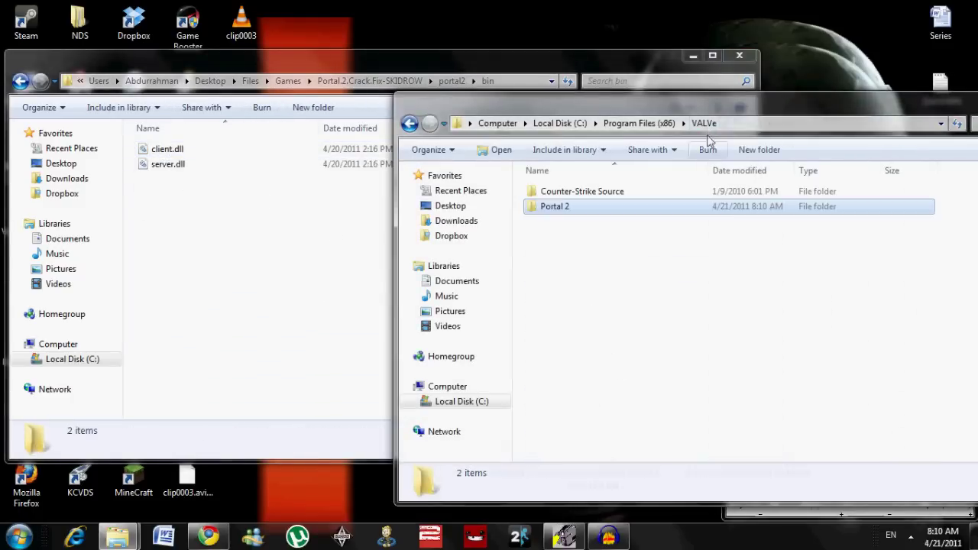
double_click(560, 208)
double_click(551, 191)
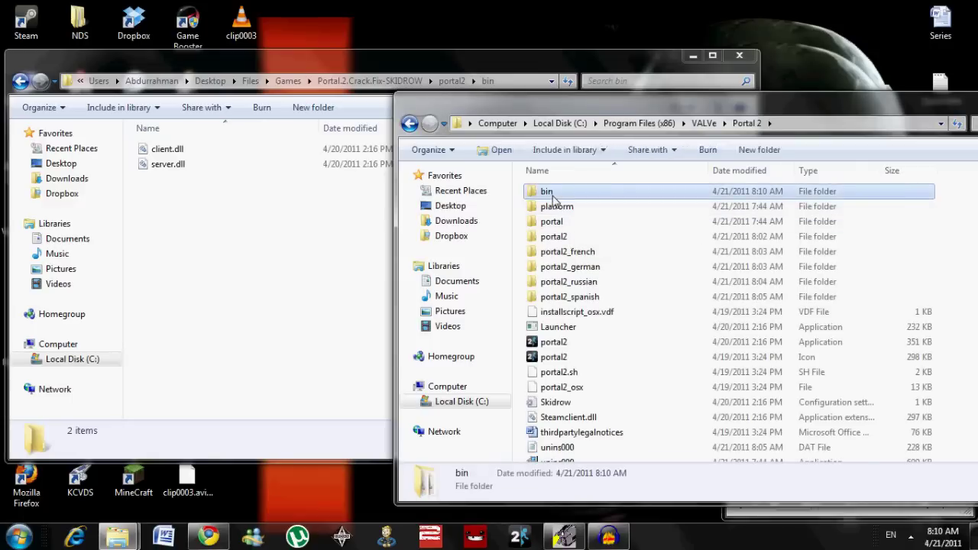
scroll(661, 416, down, 5)
scroll(637, 251, up, 5)
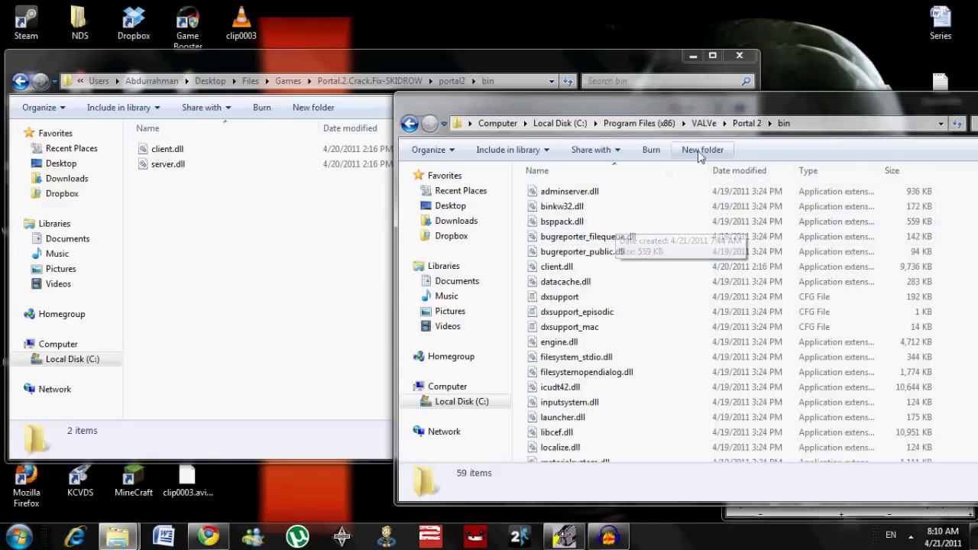
click(746, 123)
- Move the Portal 2 window aside and close the crack's bin Explorer window
drag(805, 112, 532, 110)
drag(523, 69, 607, 72)
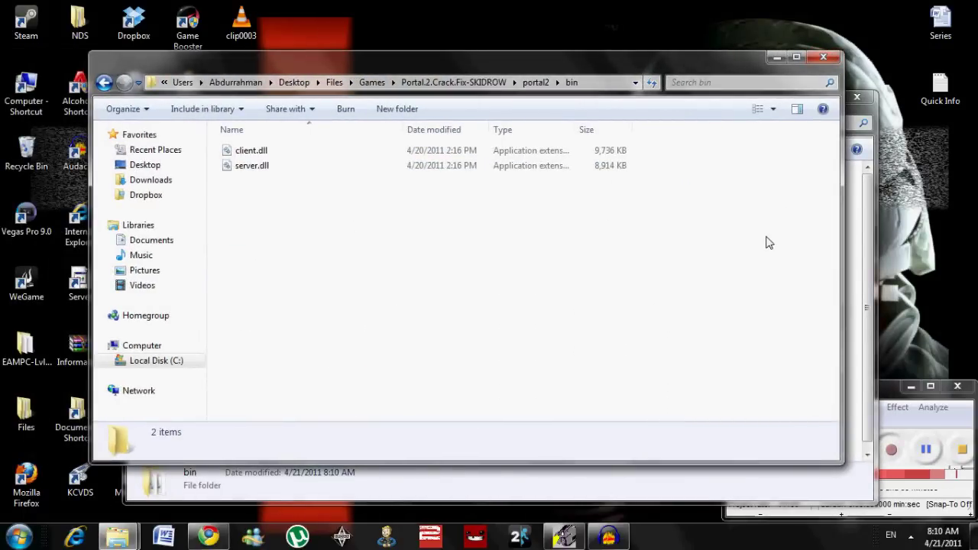
click(824, 59)
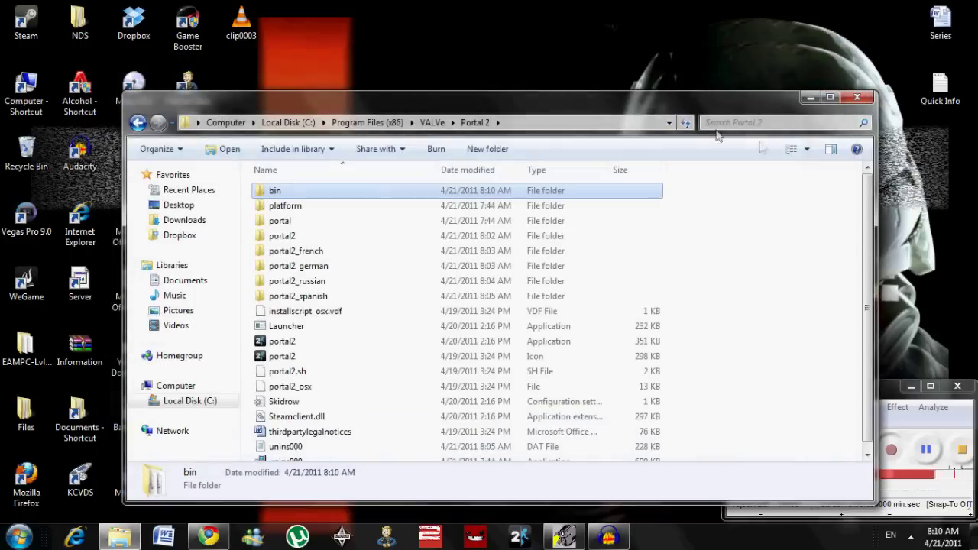